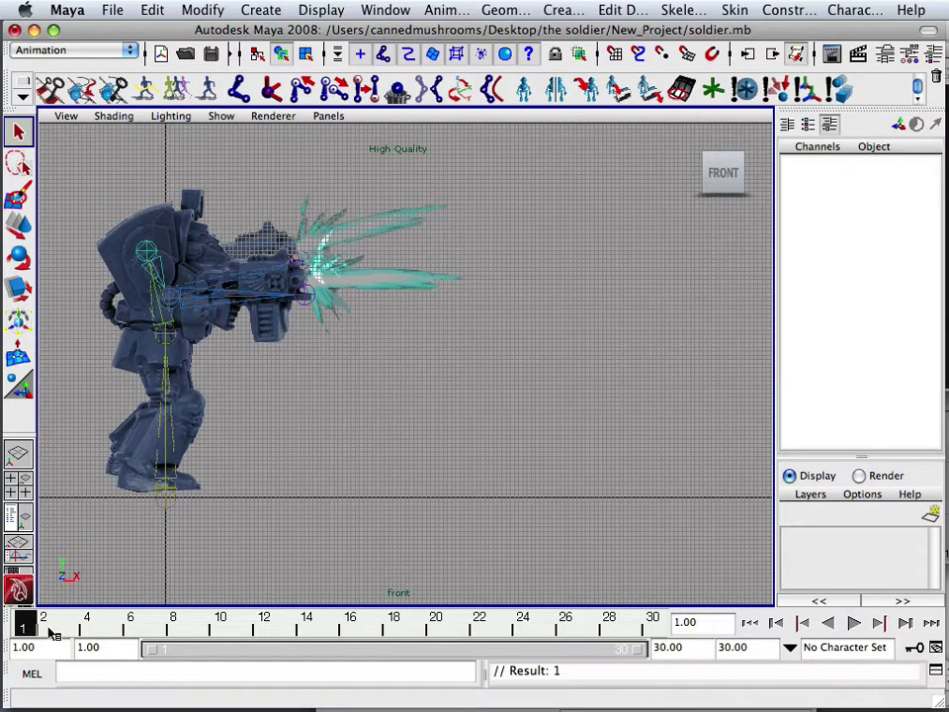
# - Play and stop the soldier's animation twice to preview it
pyautogui.hotkey('alt', 'v')
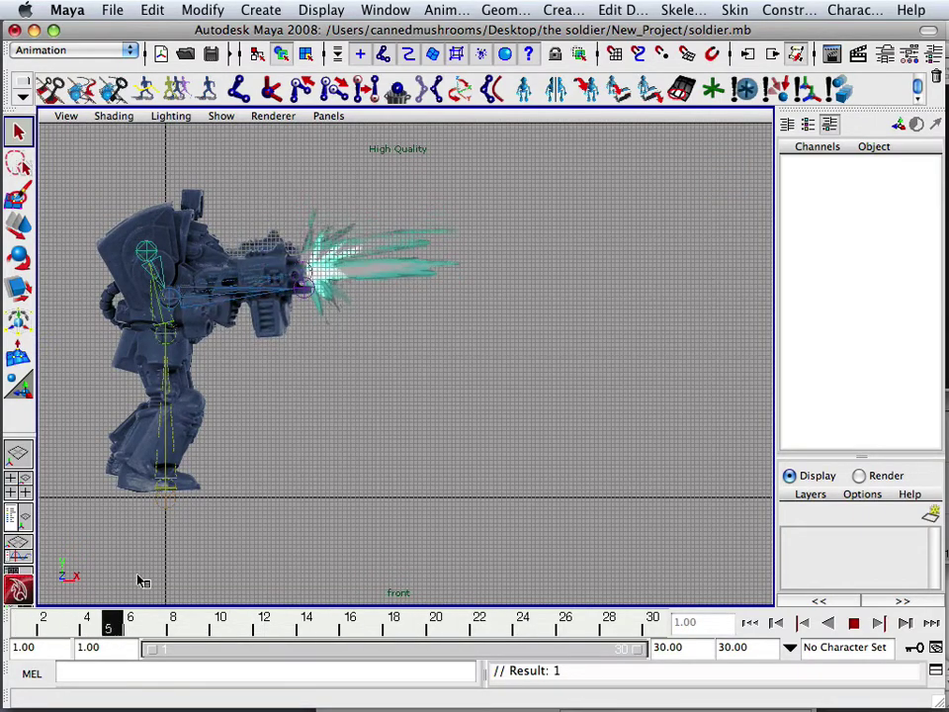
pyautogui.hotkey('alt', 'v')
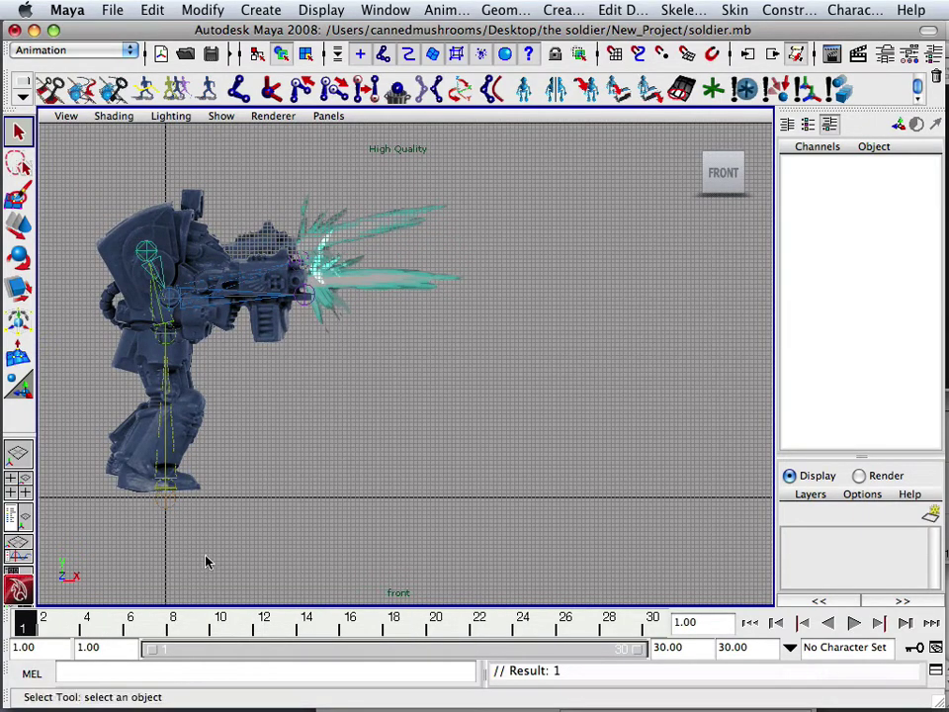
pyautogui.hotkey('alt', 'v')
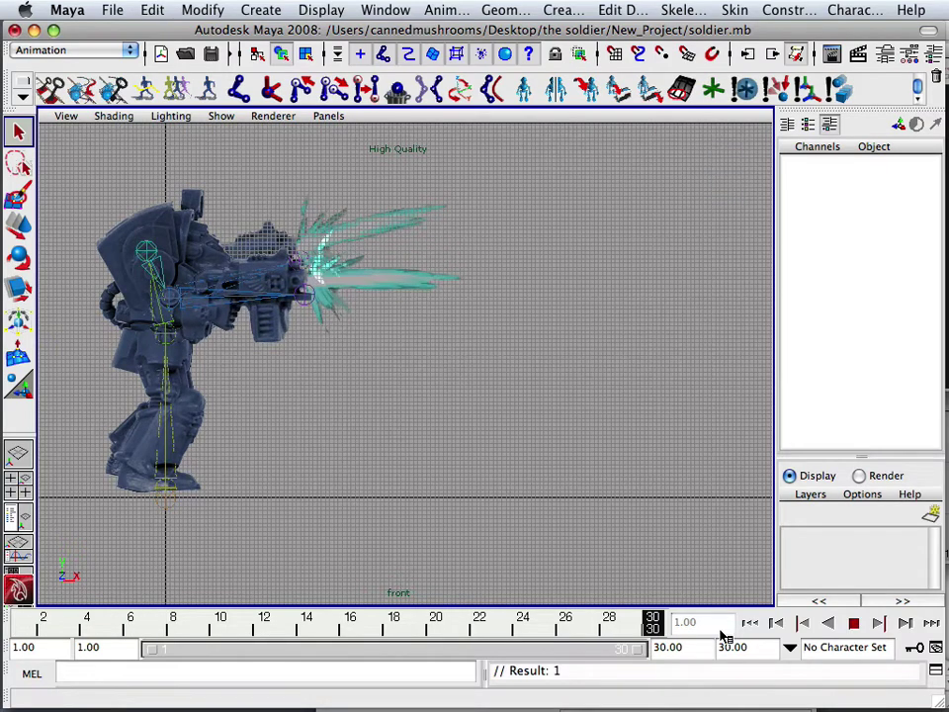
pyautogui.hotkey('alt', 'v')
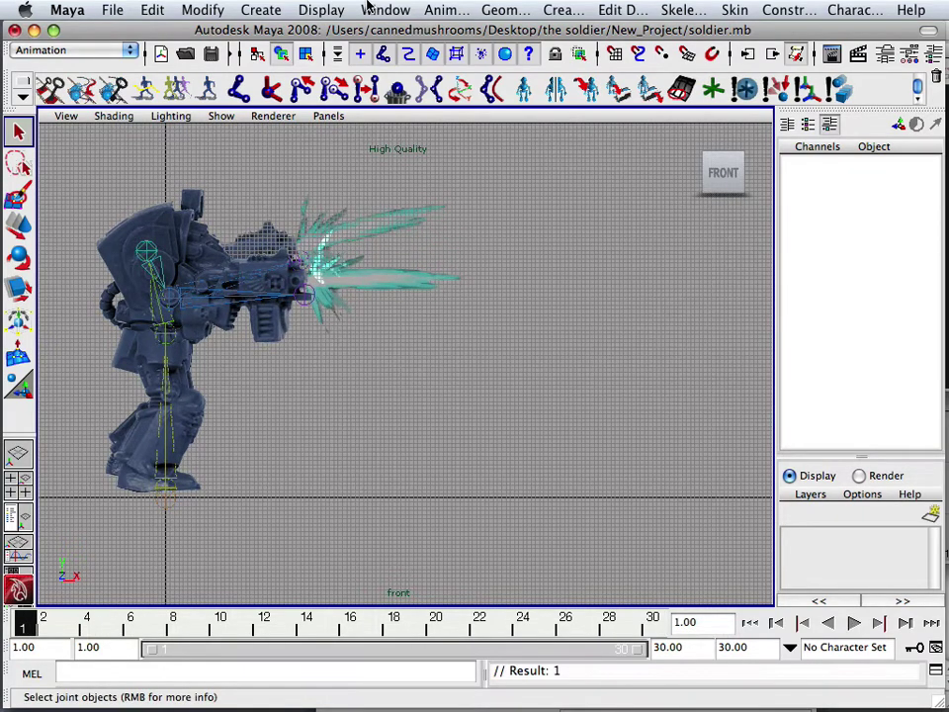
# - Open the Graph Editor and place it at the upper right
pyautogui.click(374, 9)
pyautogui.moveTo(402, 77)
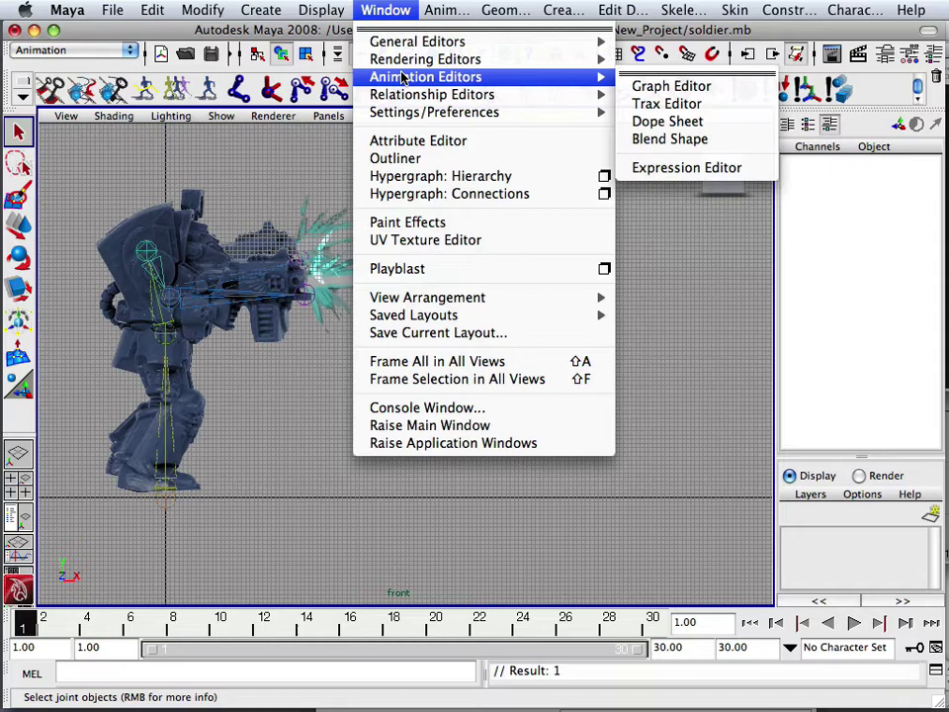
pyautogui.click(695, 86)
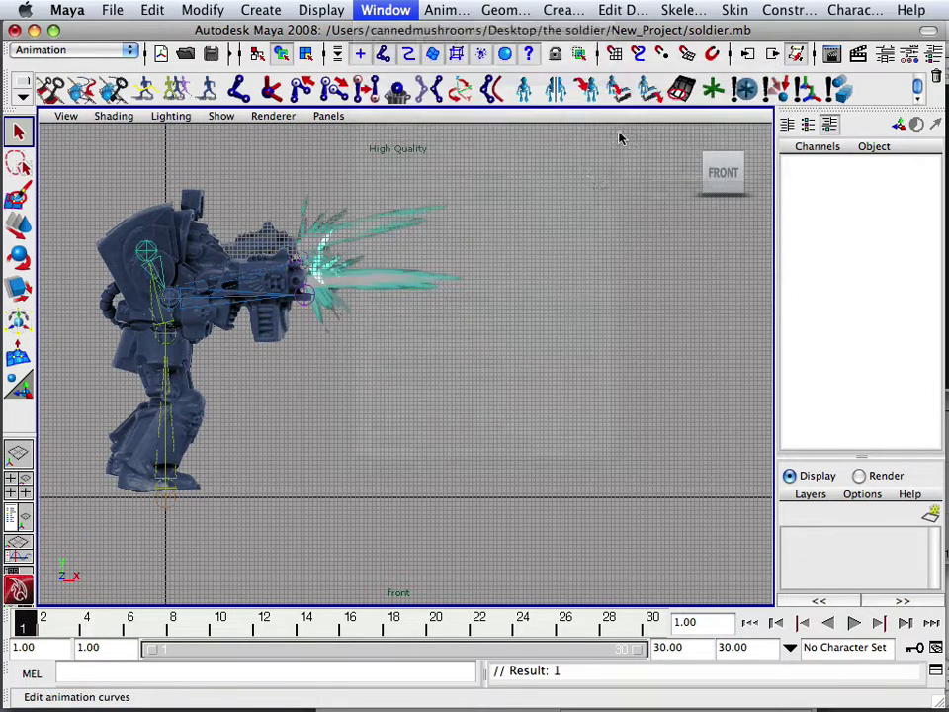
pyautogui.moveTo(781, 204); pyautogui.dragTo(662, 90)
# - Open the Hypergraph hierarchy and marquee-select all ten skeleton joints
pyautogui.click(385, 10)
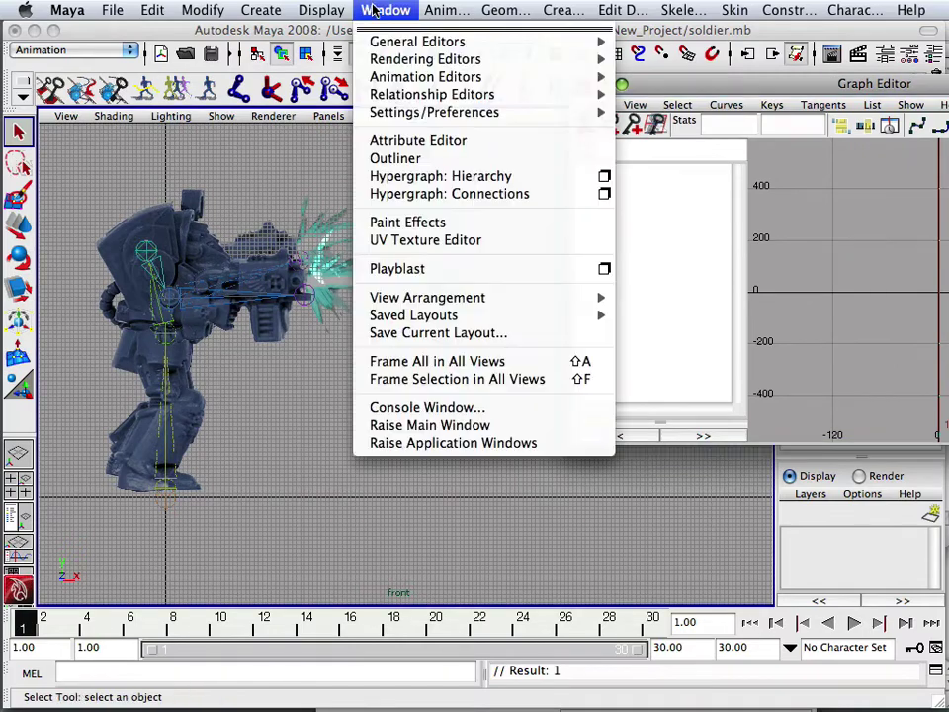
pyautogui.click(429, 184)
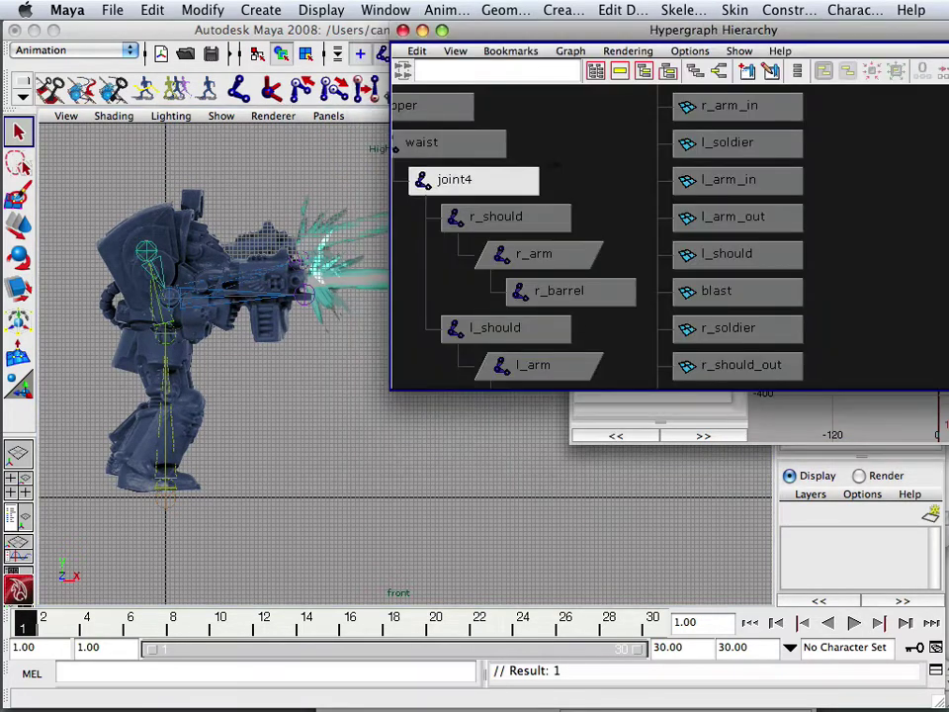
pyautogui.moveTo(527, 38); pyautogui.dragTo(640, 79)
pyautogui.press('a')
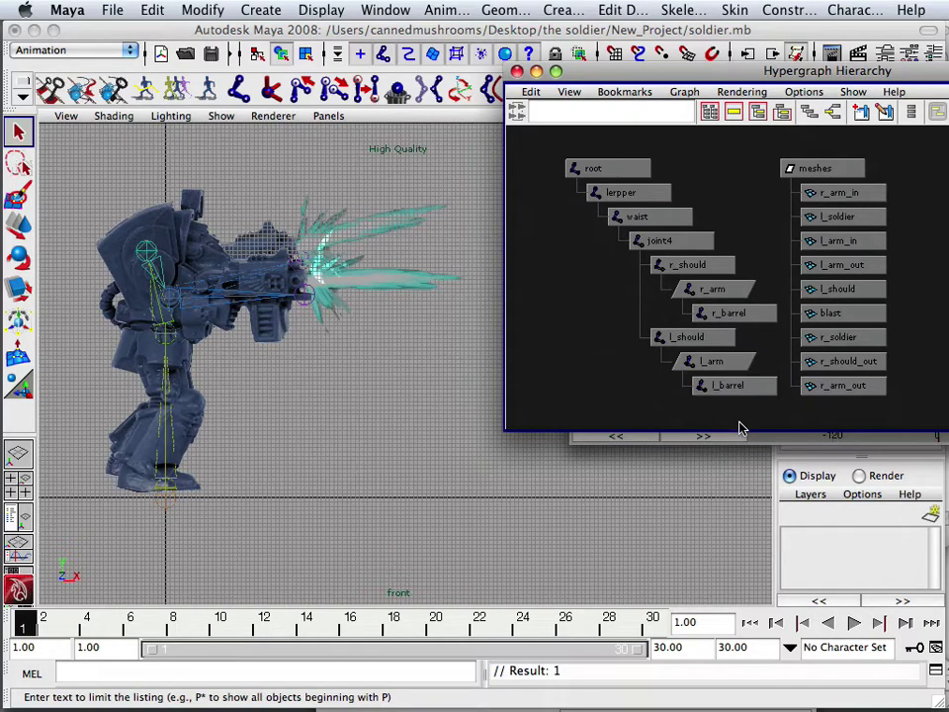
pyautogui.moveTo(740, 430); pyautogui.dragTo(562, 165)
pyautogui.moveTo(690, 79); pyautogui.dragTo(299, 39)
pyautogui.moveTo(807, 103); pyautogui.dragTo(533, 131)
# - Load the joints' curves, select every key, and set them all to linear tangents
pyautogui.press('s')
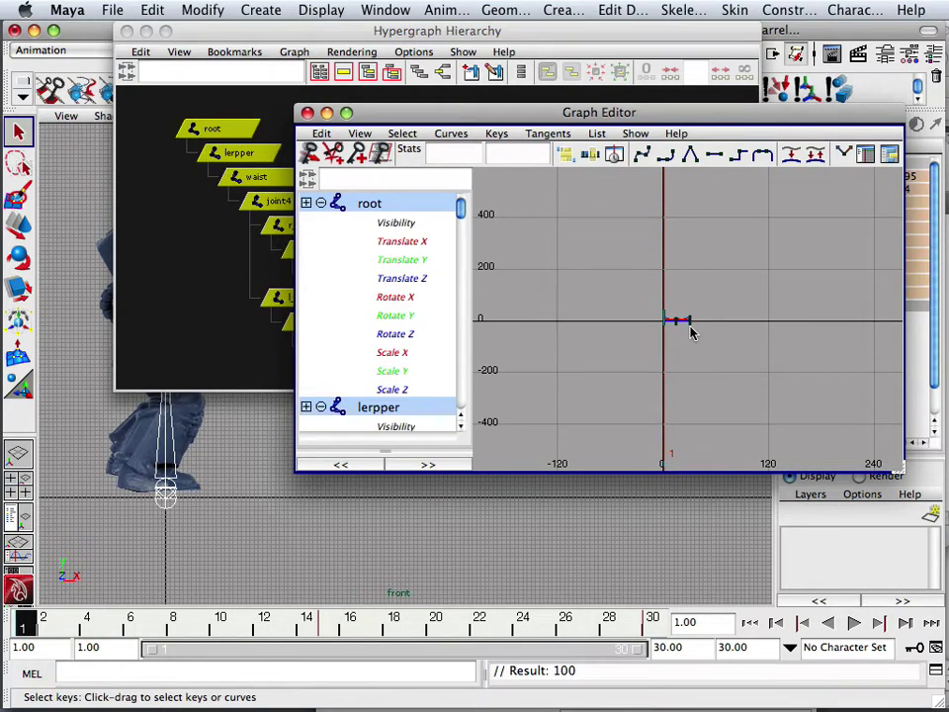
pyautogui.press('a')
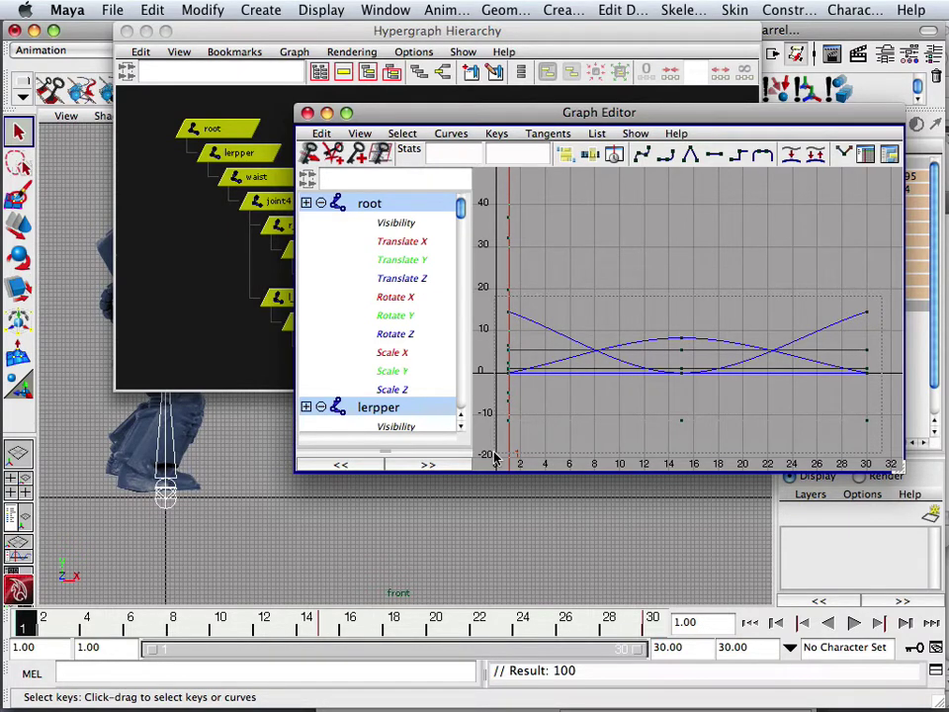
pyautogui.moveTo(495, 457); pyautogui.dragTo(890, 287)
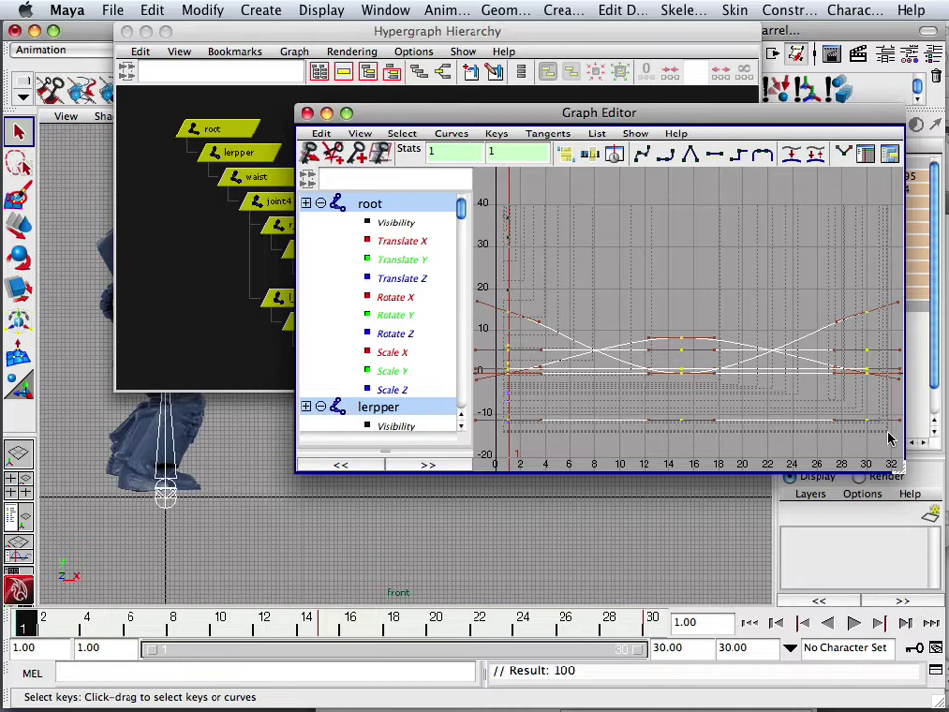
pyautogui.click(689, 156)
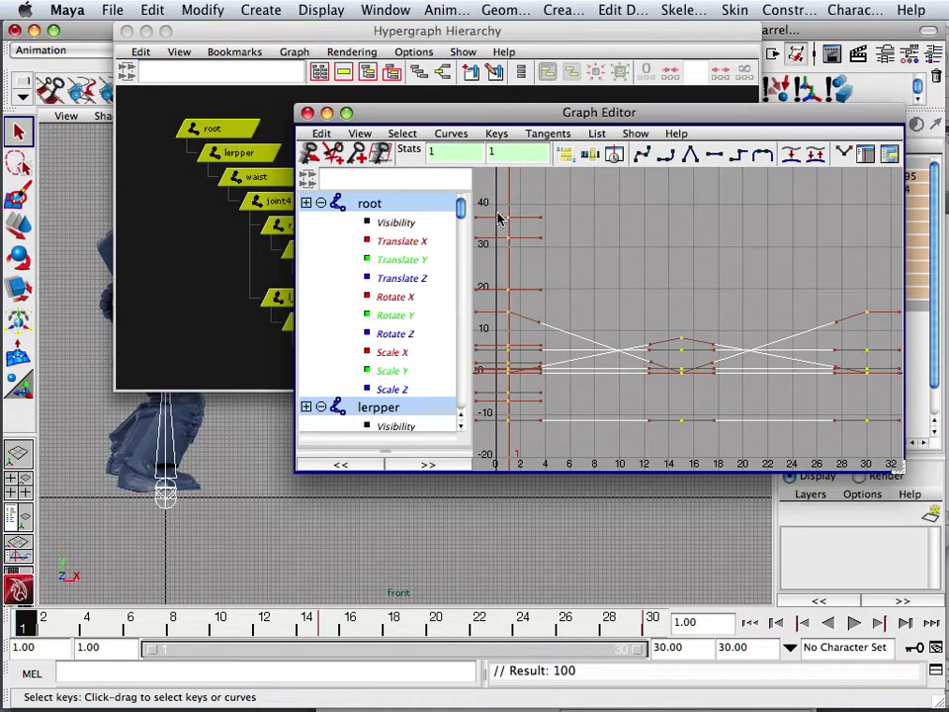
pyautogui.moveTo(605, 387); pyautogui.dragTo(858, 447)
pyautogui.moveTo(547, 112); pyautogui.dragTo(738, 39)
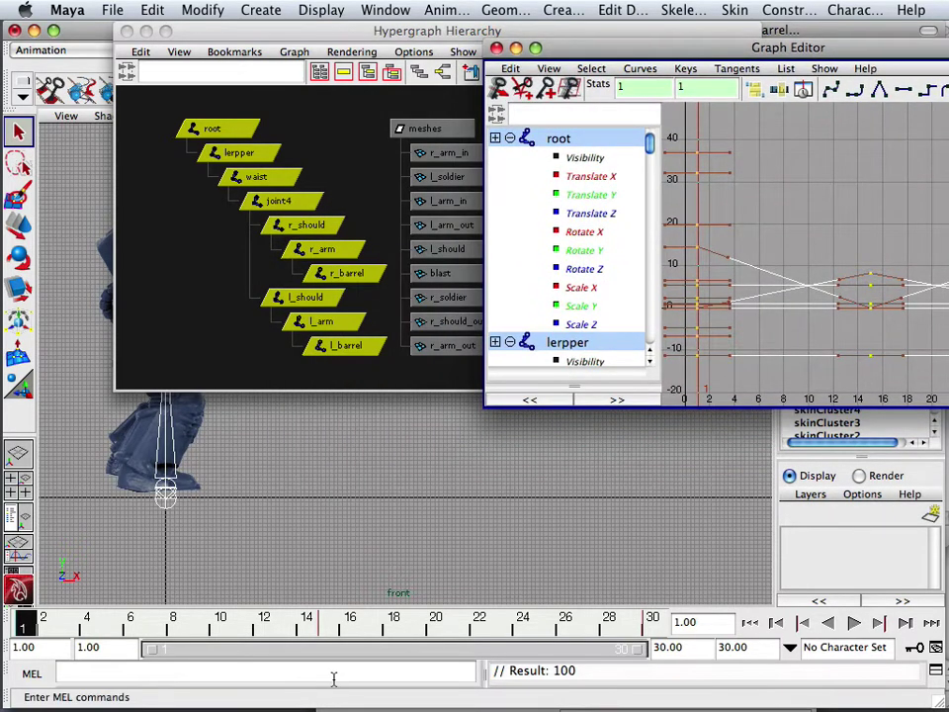
# - Set the animation end time and playback range end to 66
pyautogui.moveTo(151, 649); pyautogui.dragTo(144, 650)
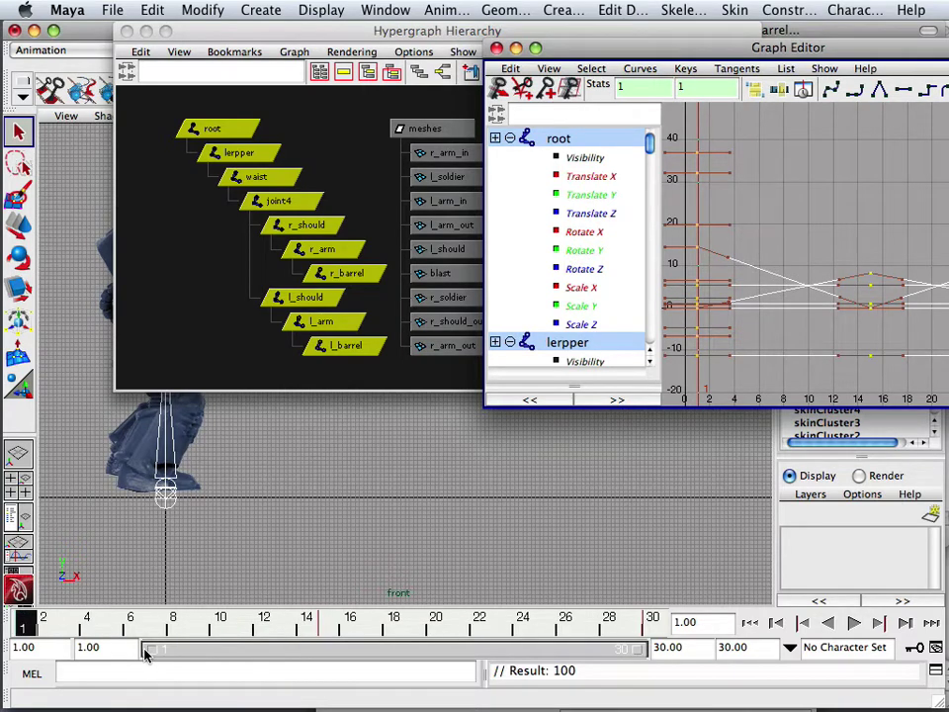
pyautogui.click(726, 649)
pyautogui.write('66')
pyautogui.press('Return')
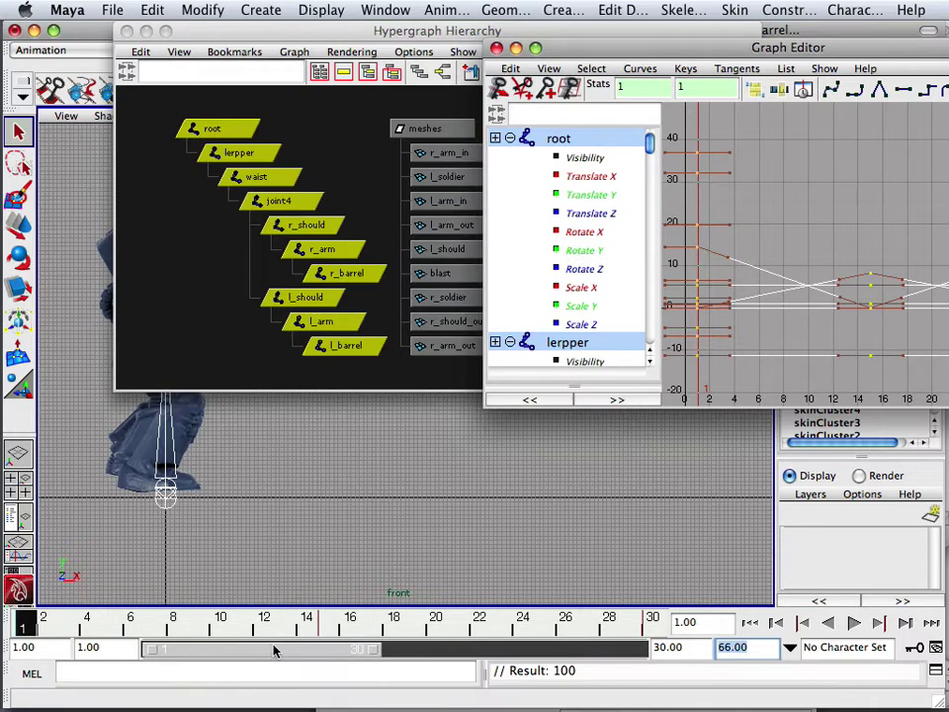
pyautogui.moveTo(274, 649); pyautogui.dragTo(191, 649)
pyautogui.moveTo(389, 654); pyautogui.dragTo(687, 692)
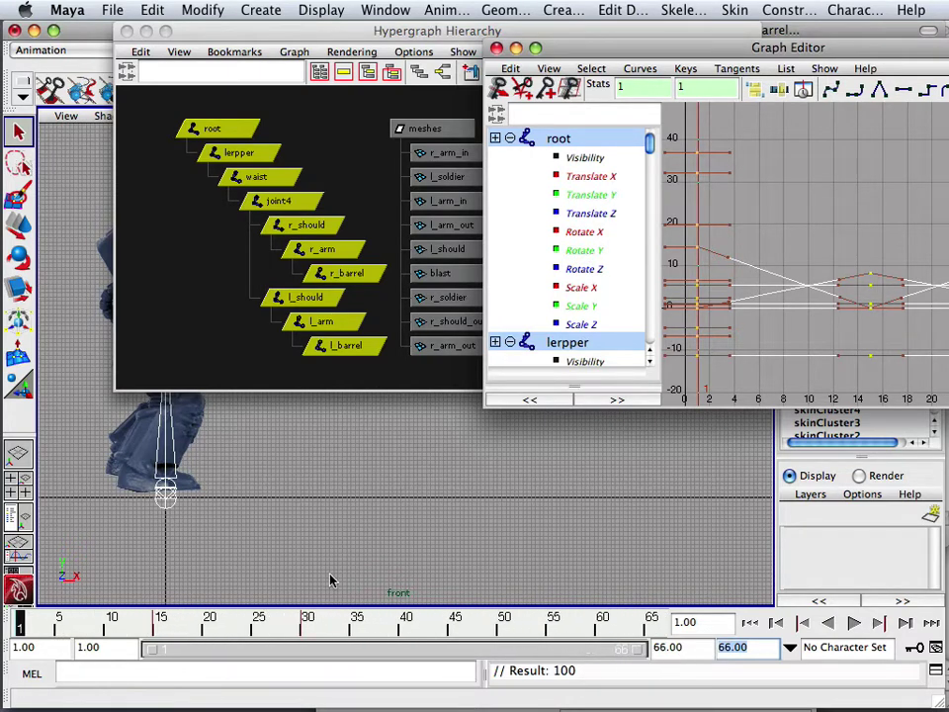
# - Play the lengthened animation, then select the r_arm joint
pyautogui.moveTo(257, 42); pyautogui.dragTo(619, 91)
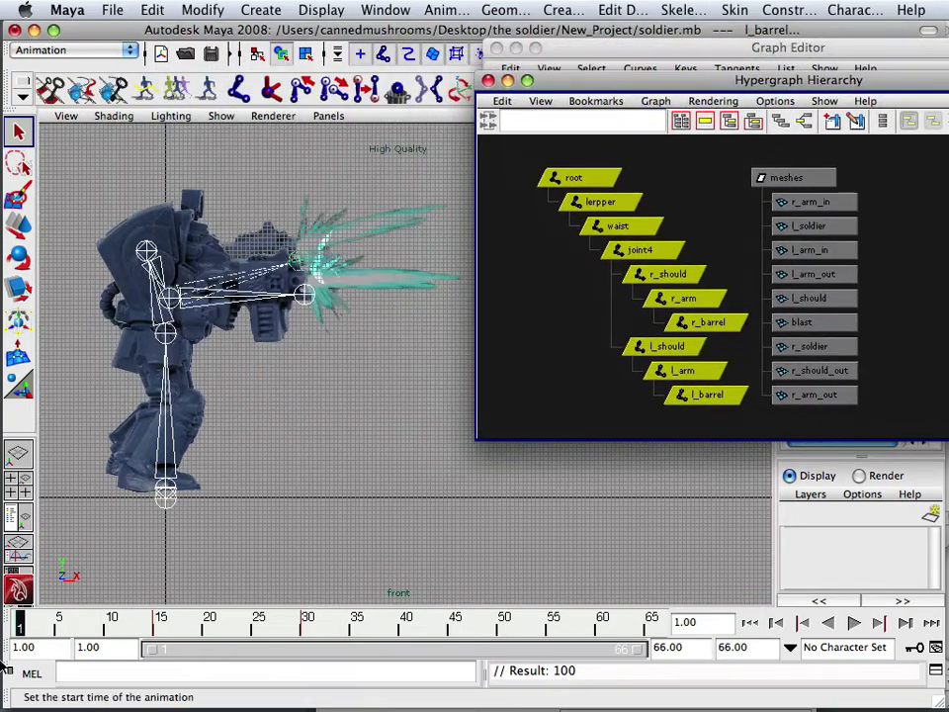
pyautogui.hotkey('alt', 'v')
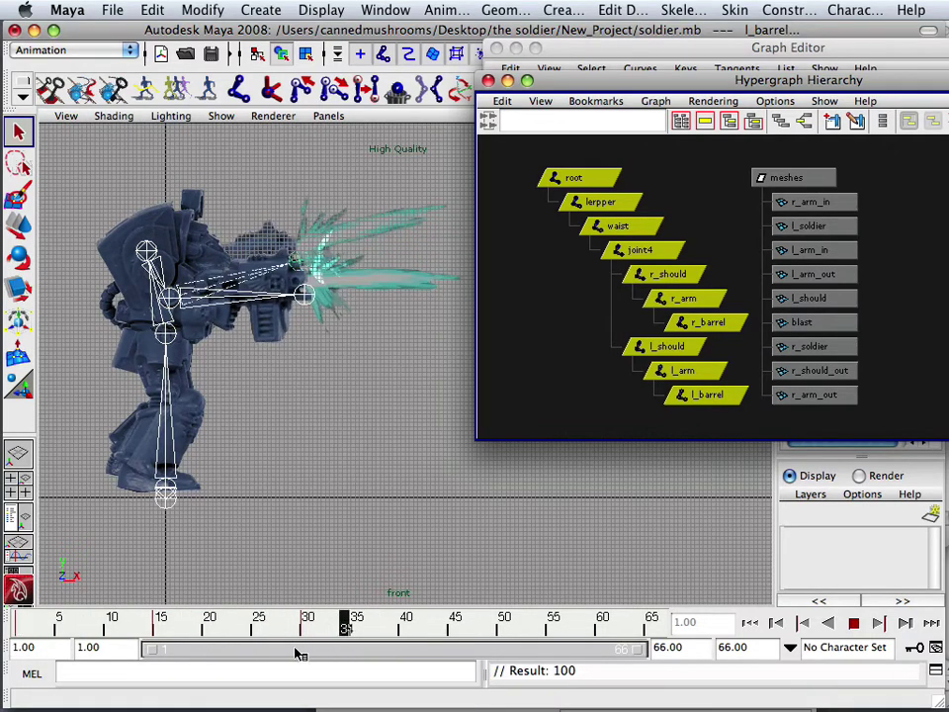
pyautogui.press('Escape')
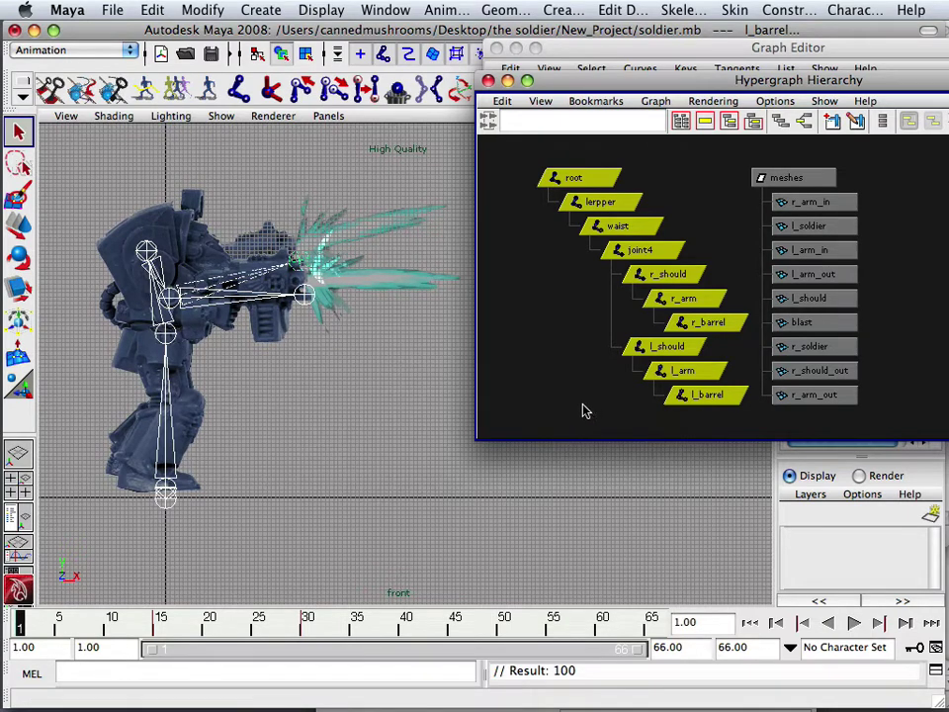
pyautogui.click(682, 300)
# - Select the r_arm and l_arm joints and play the animation
pyautogui.click(582, 354)
pyautogui.click(665, 298)
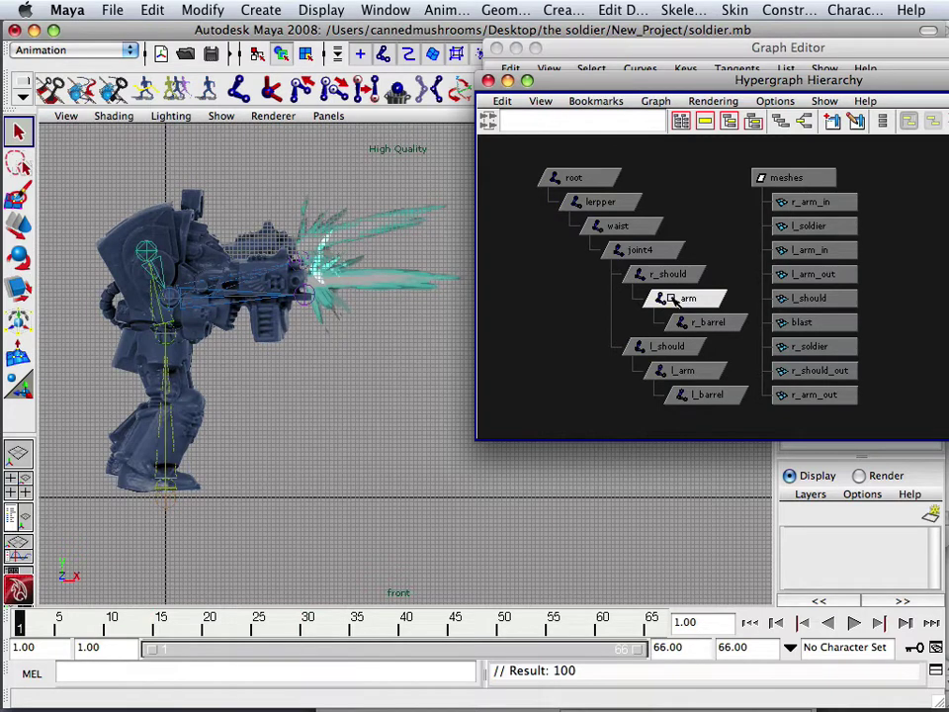
pyautogui.keyDown('shift'); pyautogui.click(675, 371); pyautogui.keyUp('shift')
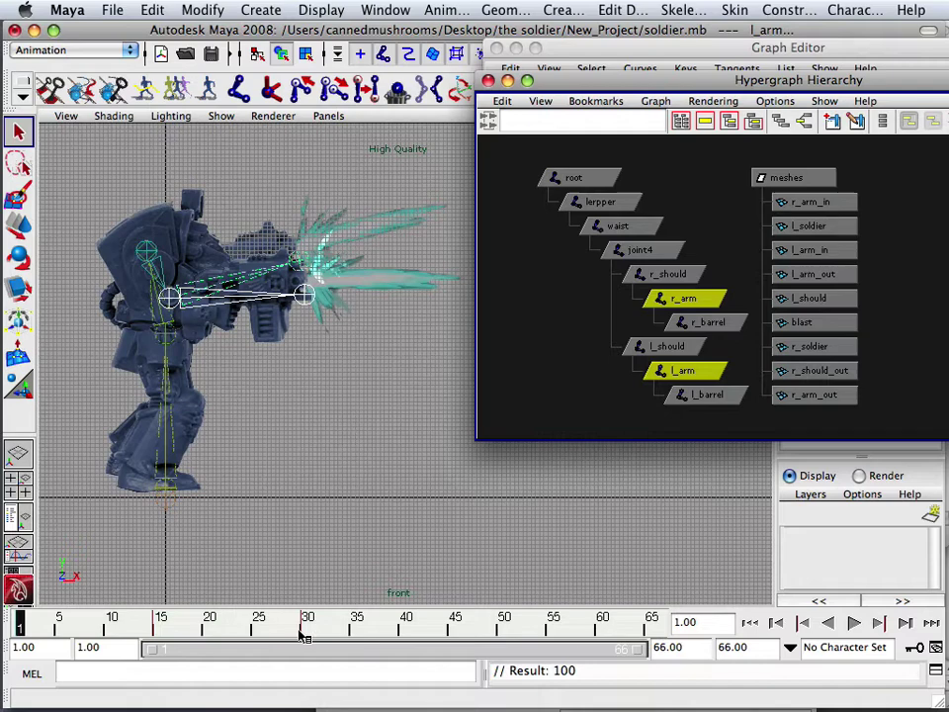
pyautogui.hotkey('alt', 'v')
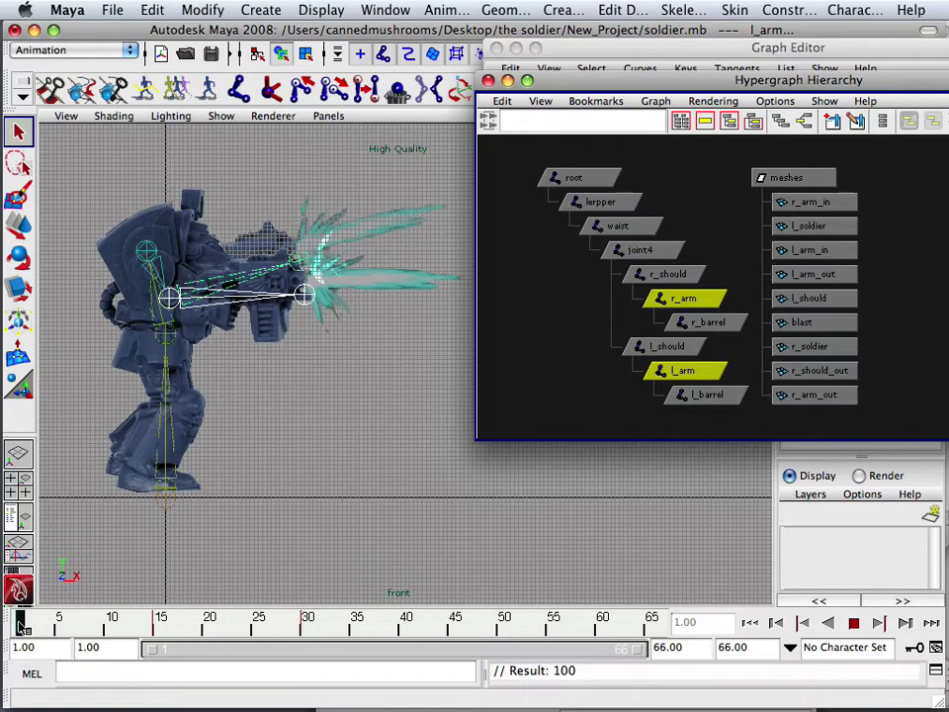
# - Copy the arms' frame 30 key and paste it at frame 35
pyautogui.moveTo(19, 623)
pyautogui.mouseDown()
pyautogui.moveTo(339, 633)
pyautogui.moveTo(17, 628)
pyautogui.moveTo(308, 633)
pyautogui.moveTo(165, 629)
pyautogui.mouseUp()
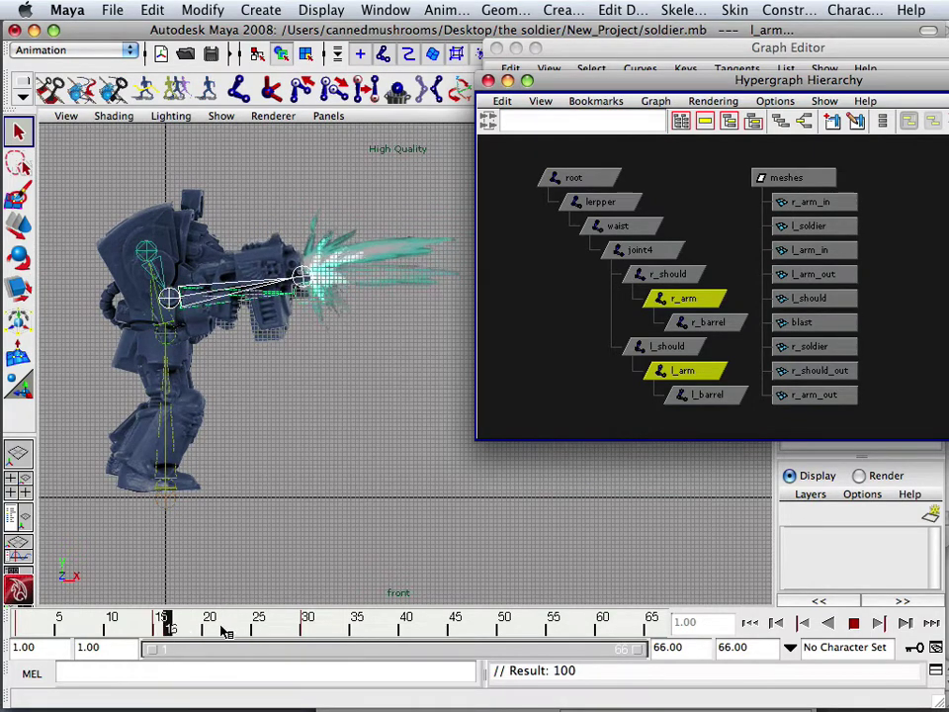
pyautogui.click(308, 629)
pyautogui.rightClick(307, 626)
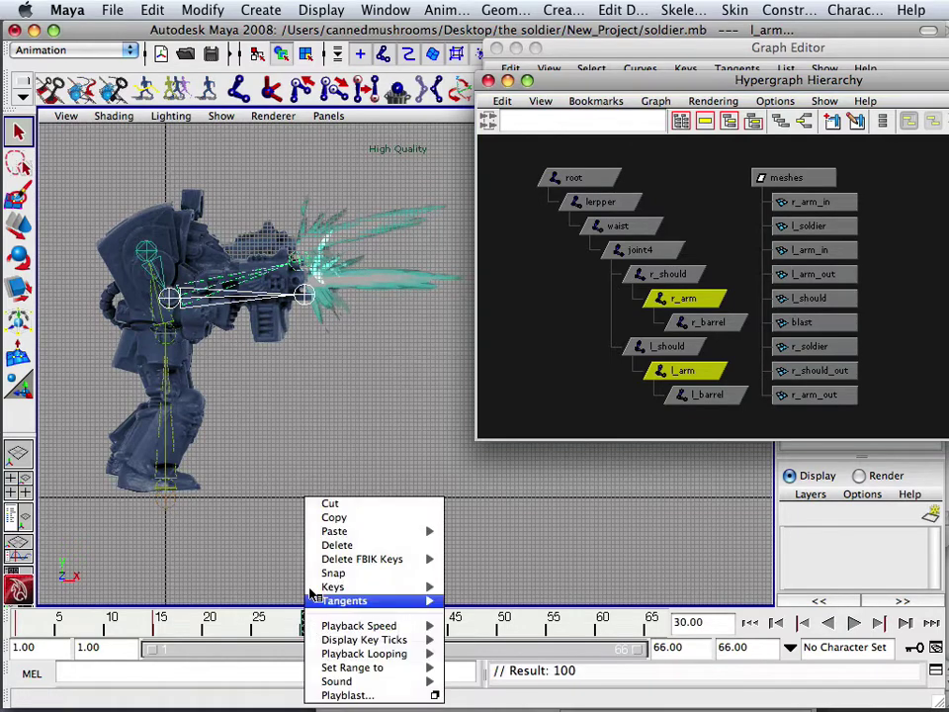
pyautogui.click(332, 518)
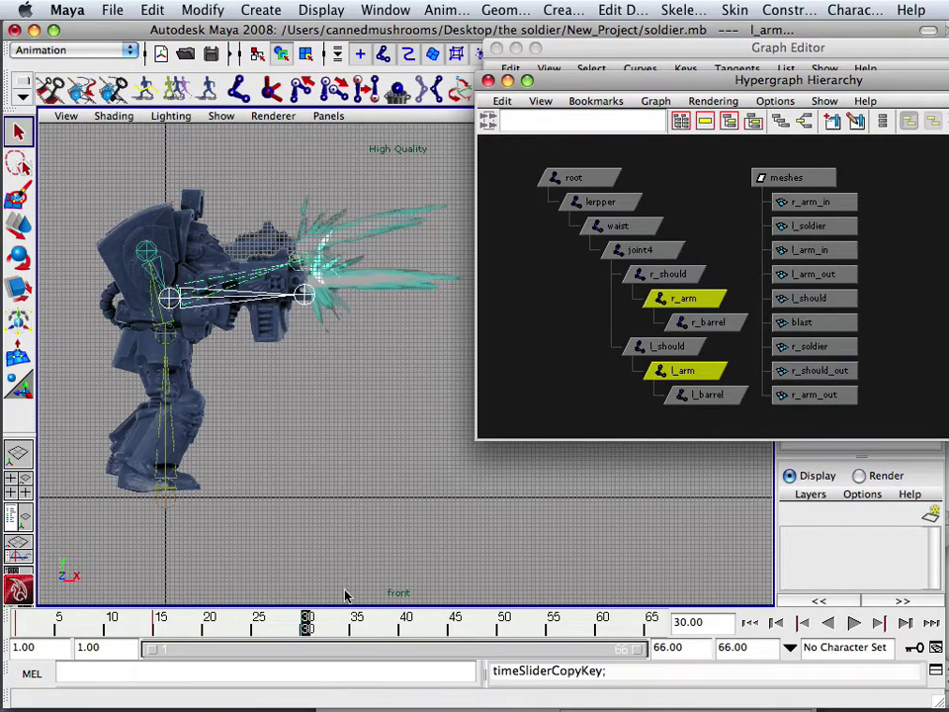
pyautogui.click(362, 624)
pyautogui.rightClick(362, 624)
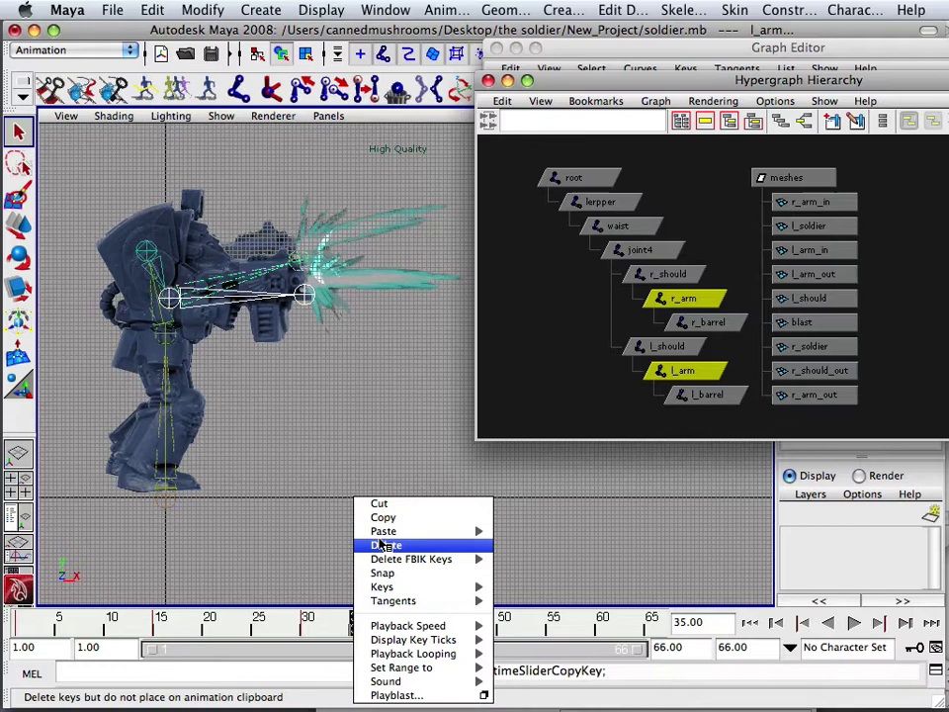
pyautogui.moveTo(471, 539)
pyautogui.click(518, 539)
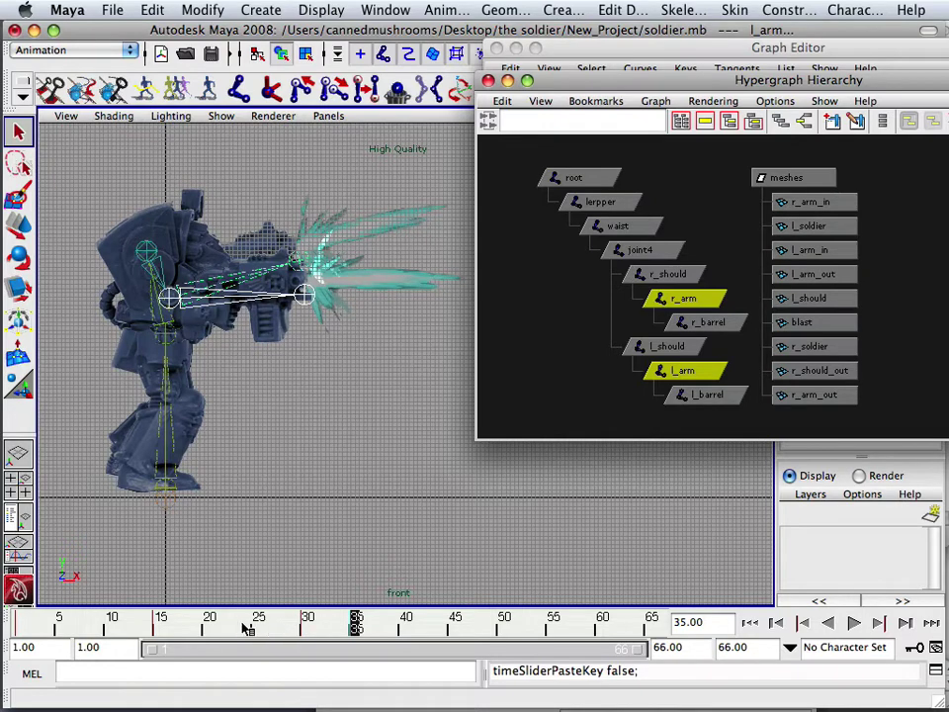
pyautogui.moveTo(358, 629); pyautogui.dragTo(160, 624)
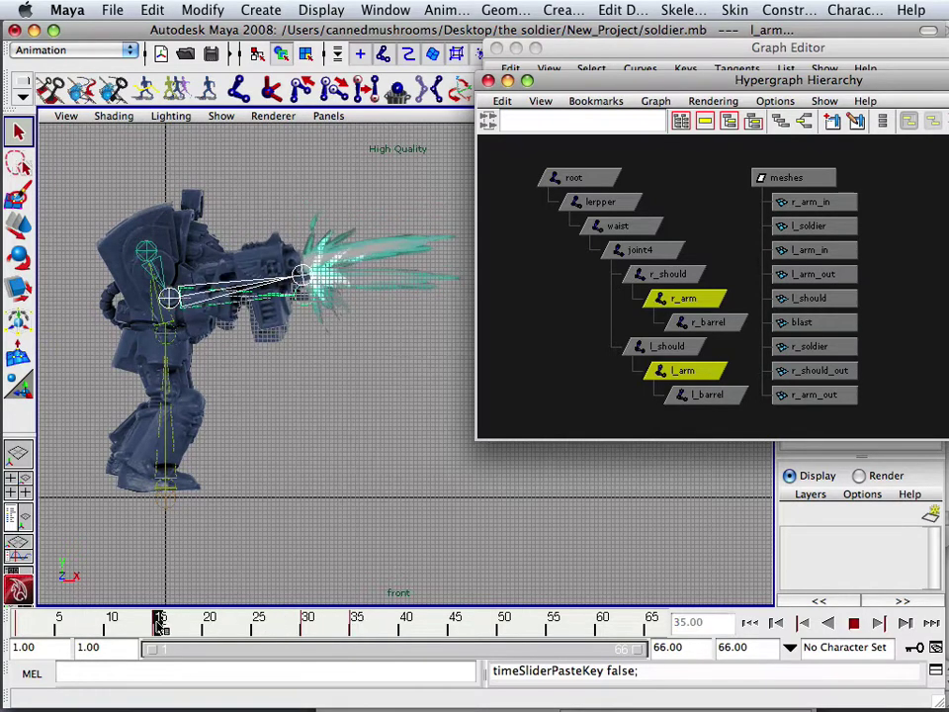
# - Copy the arms' frame 15 key and paste it at frame 50
pyautogui.rightClick(160, 623)
pyautogui.click(180, 515)
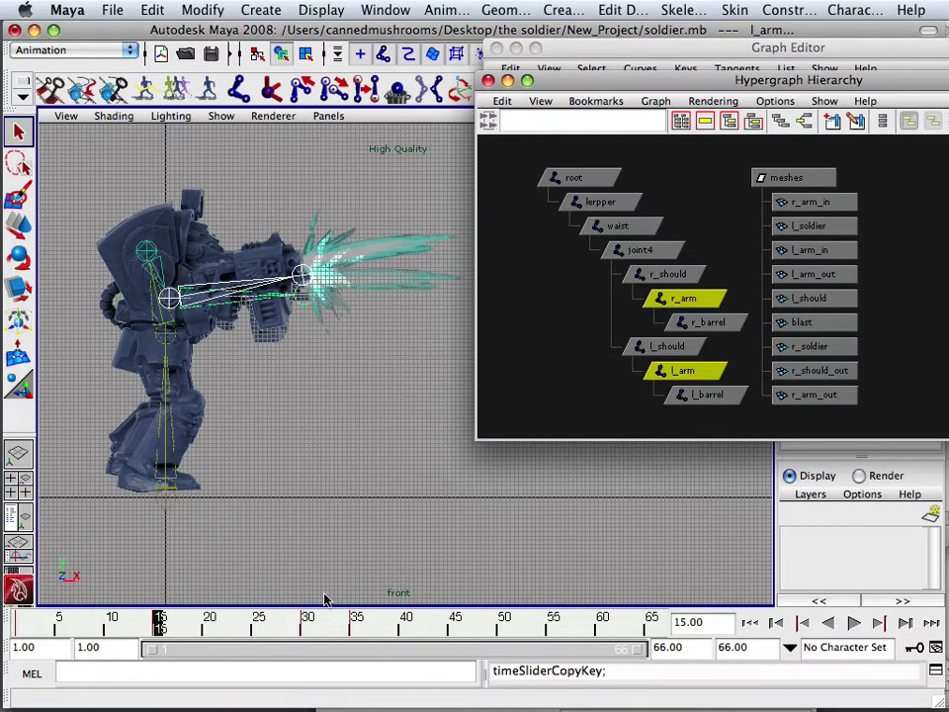
pyautogui.click(483, 624)
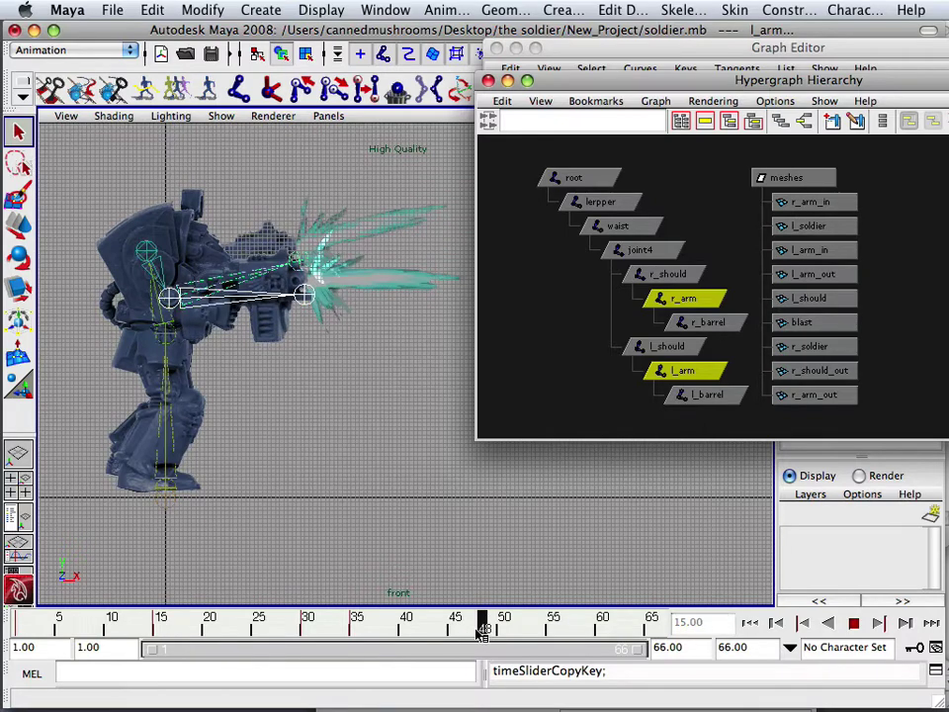
pyautogui.moveTo(482, 633)
pyautogui.mouseDown()
pyautogui.moveTo(457, 636)
pyautogui.moveTo(525, 632)
pyautogui.moveTo(507, 633)
pyautogui.mouseUp()
pyautogui.rightClick(504, 633)
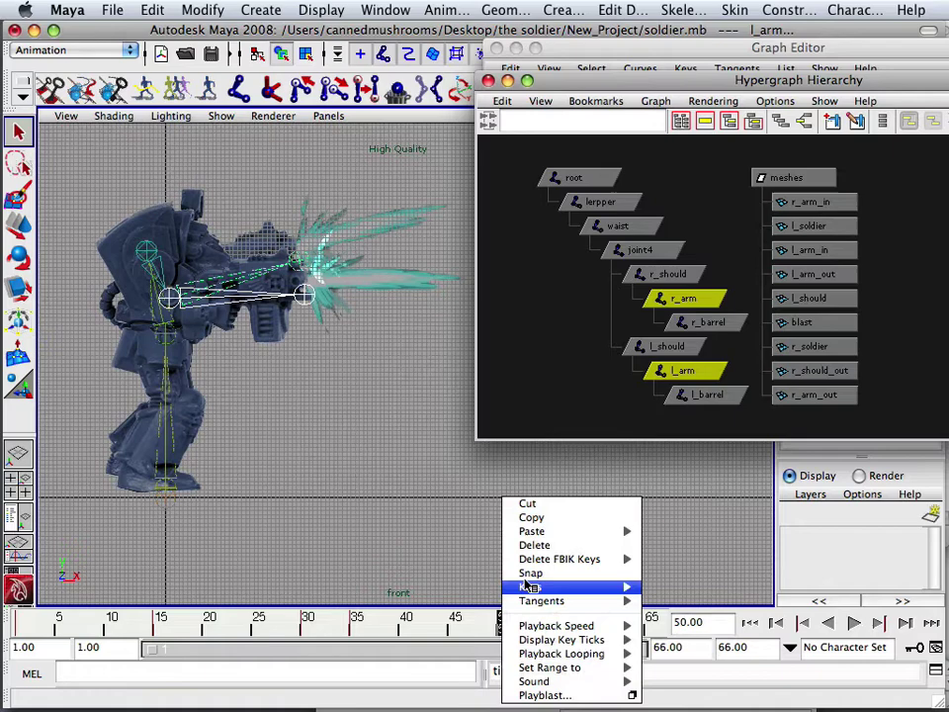
pyautogui.moveTo(578, 537)
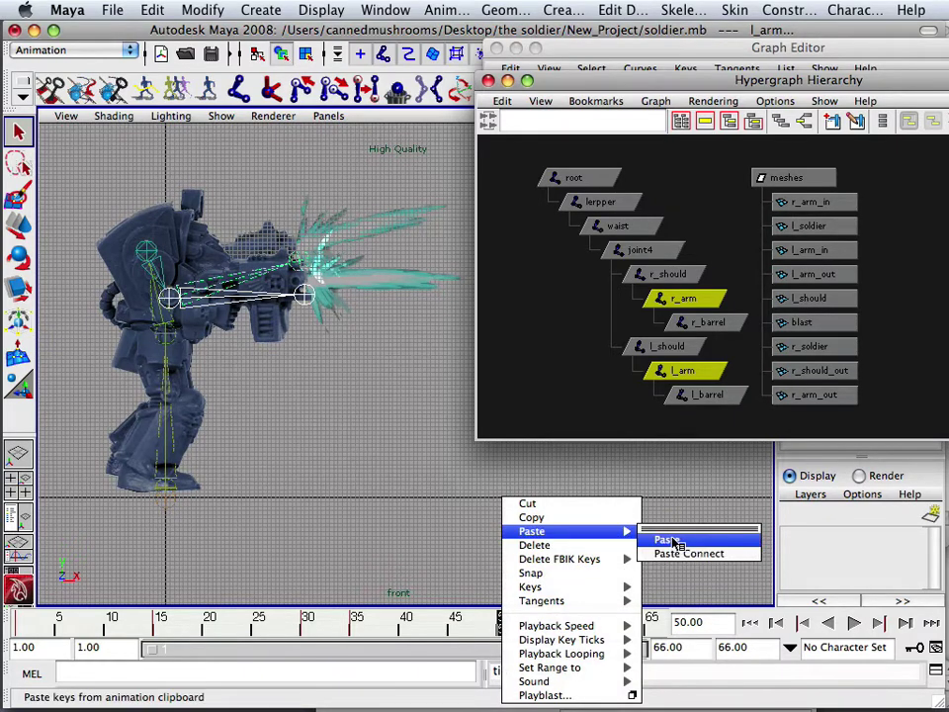
pyautogui.click(668, 540)
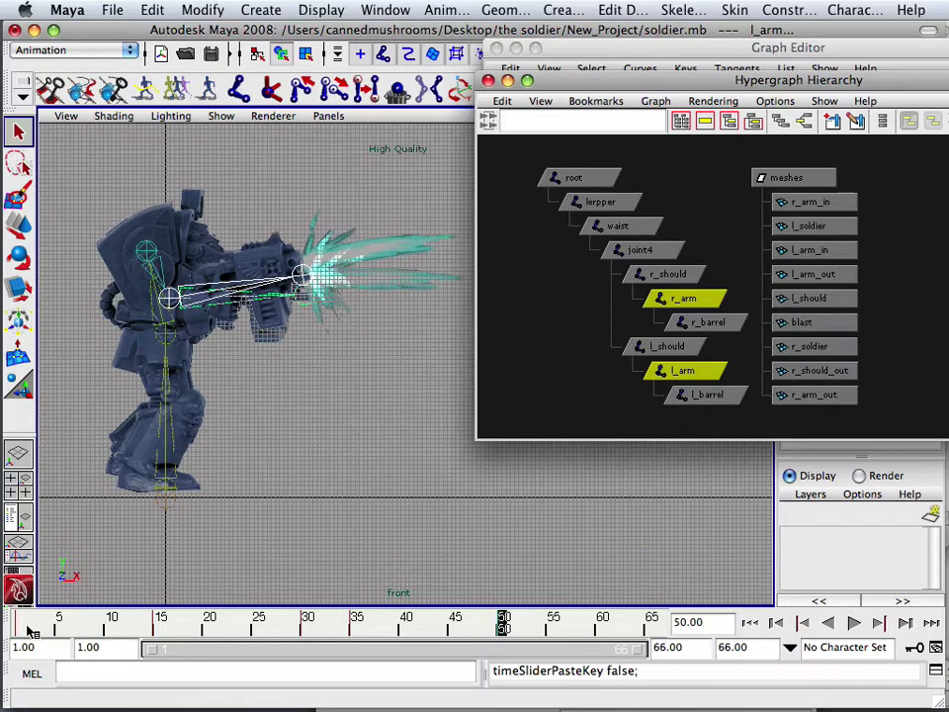
# - Copy the arms' frame 1 key and paste it at frame 65
pyautogui.click(18, 625)
pyautogui.rightClick(22, 629)
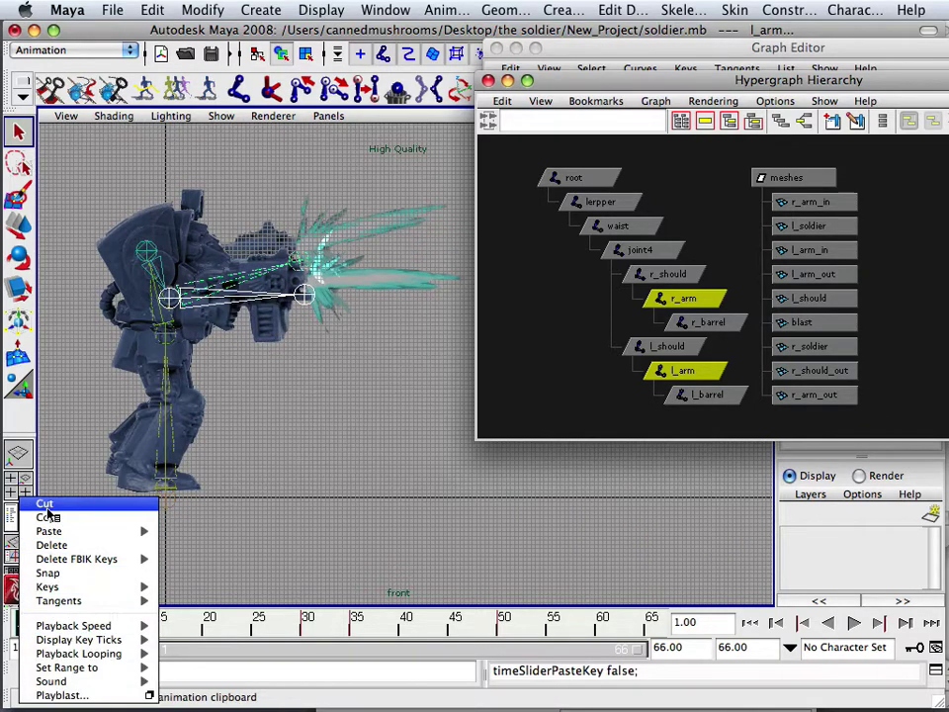
pyautogui.click(44, 518)
pyautogui.click(652, 621)
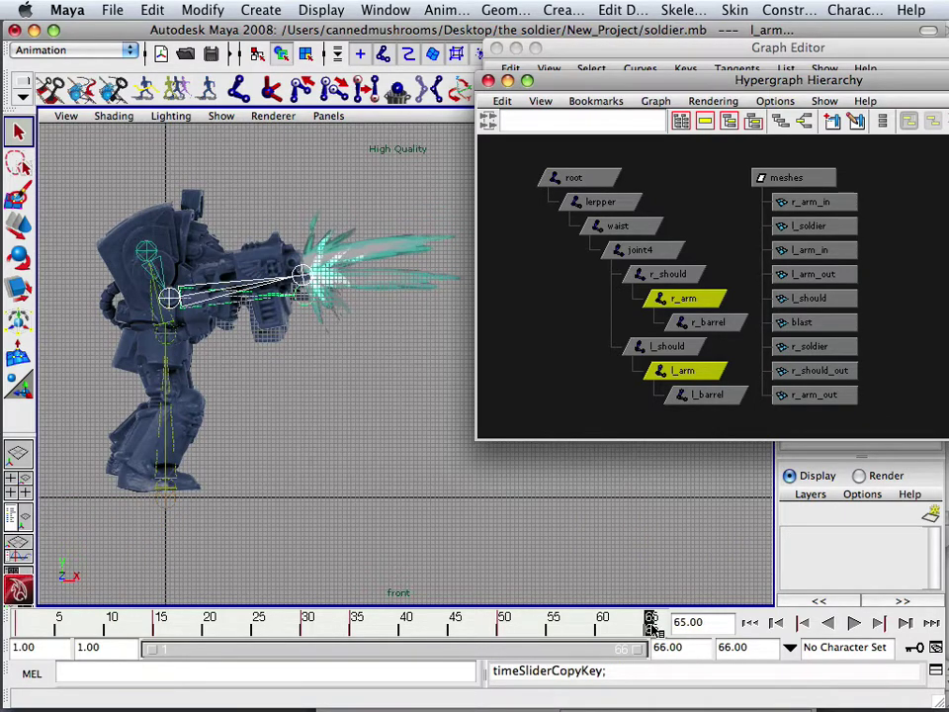
pyautogui.rightClick(653, 621)
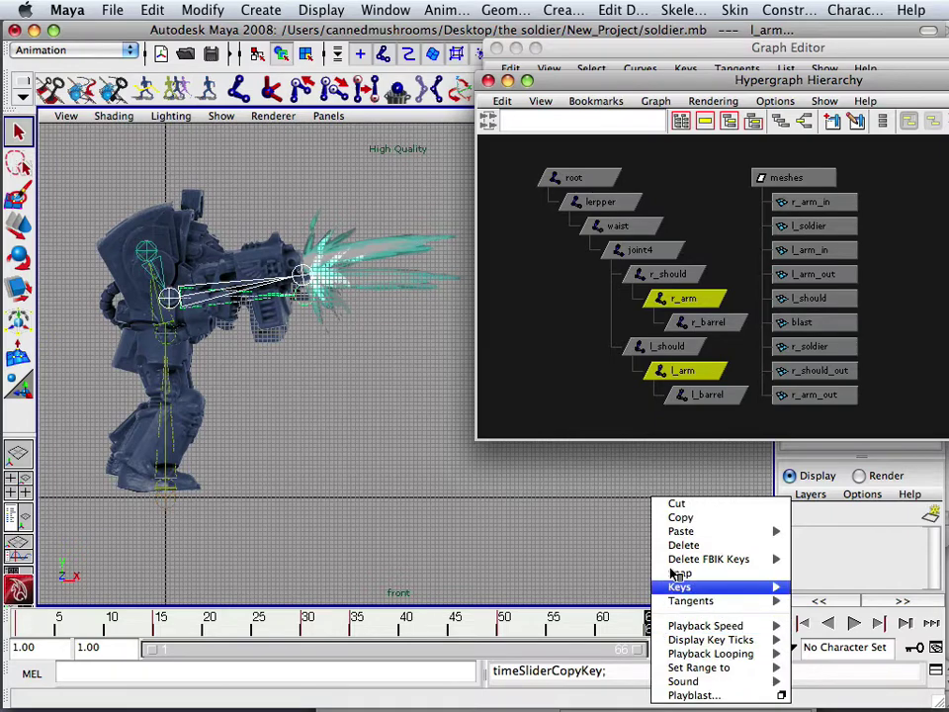
pyautogui.moveTo(682, 531)
pyautogui.click(816, 540)
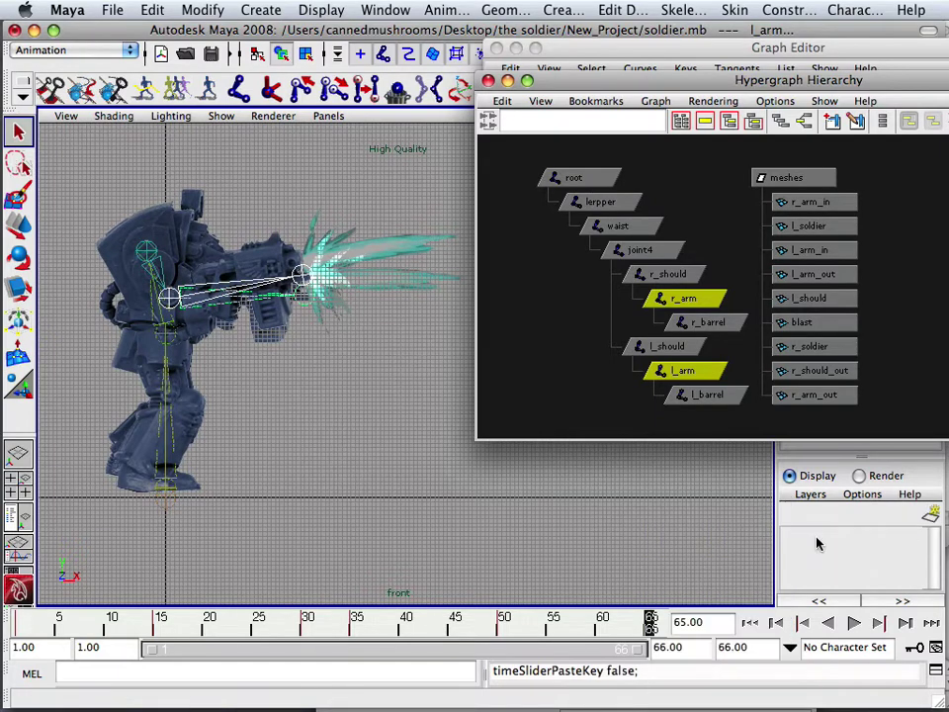
# - Play and stop the animation twice to check the arm motion
pyautogui.click(853, 623)
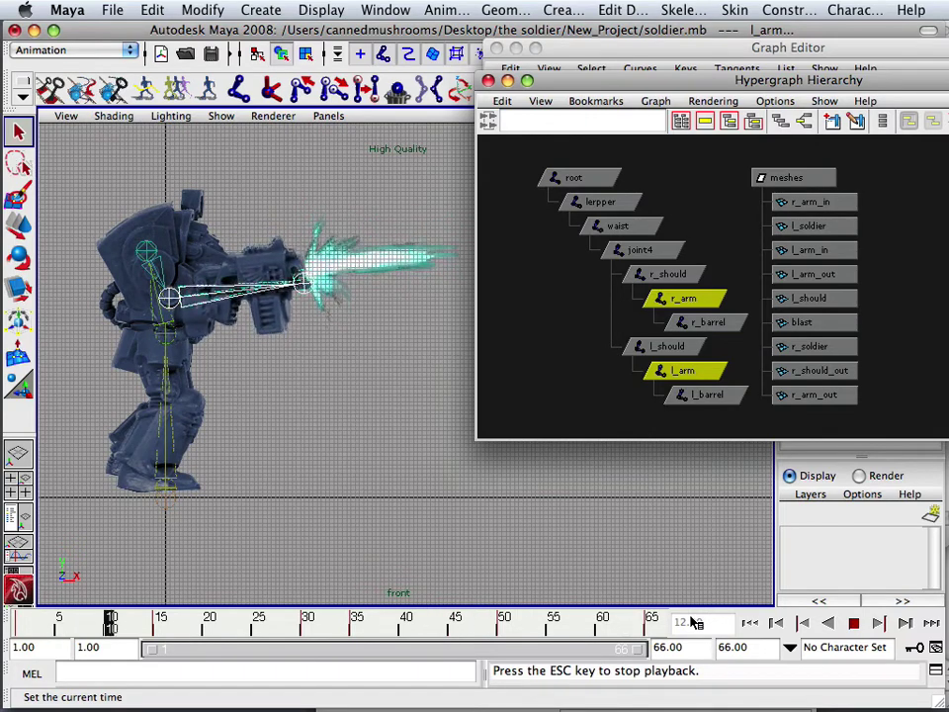
pyautogui.click(853, 623)
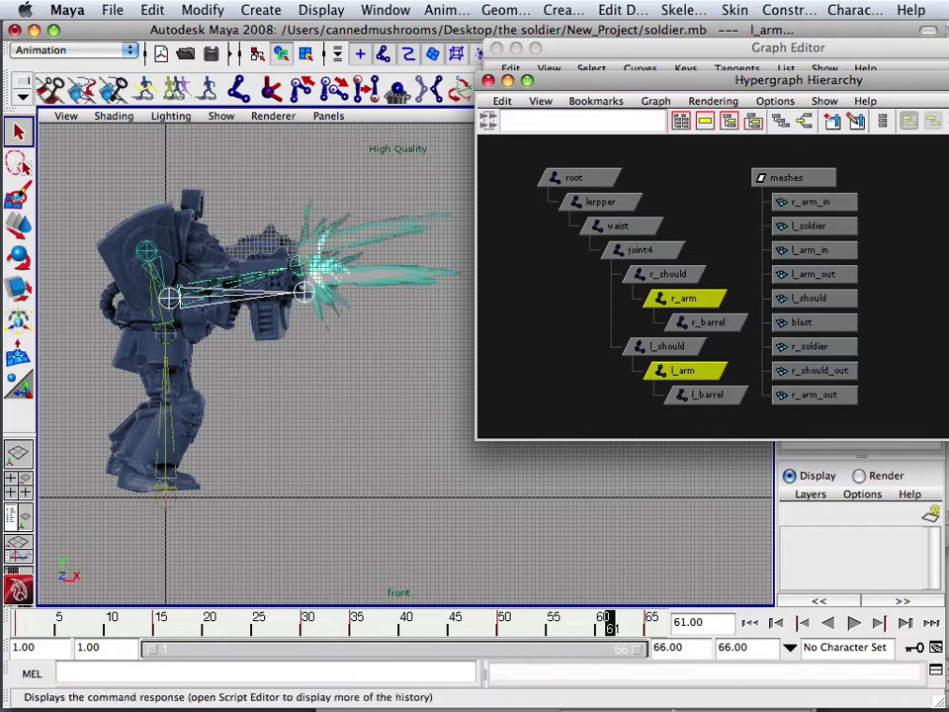
pyautogui.moveTo(361, 625); pyautogui.dragTo(19, 627)
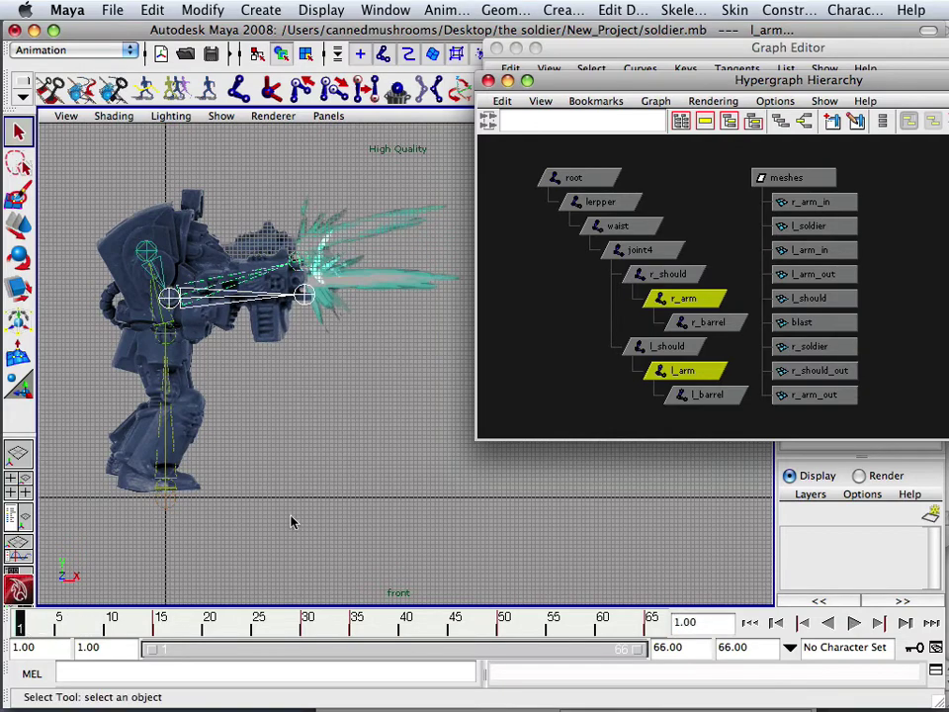
pyautogui.click(854, 623)
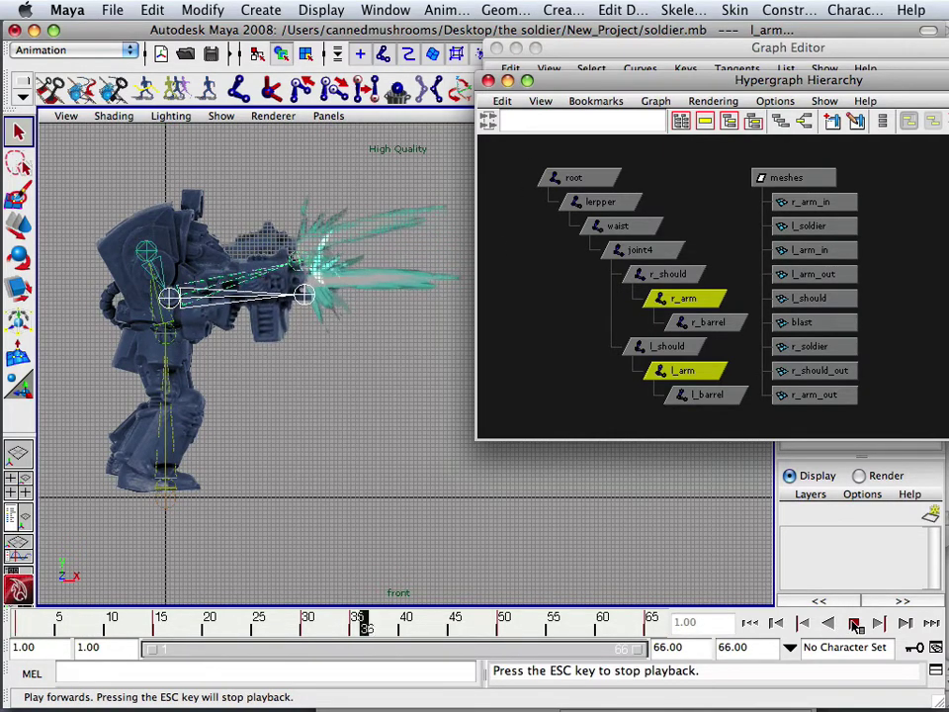
pyautogui.click(854, 623)
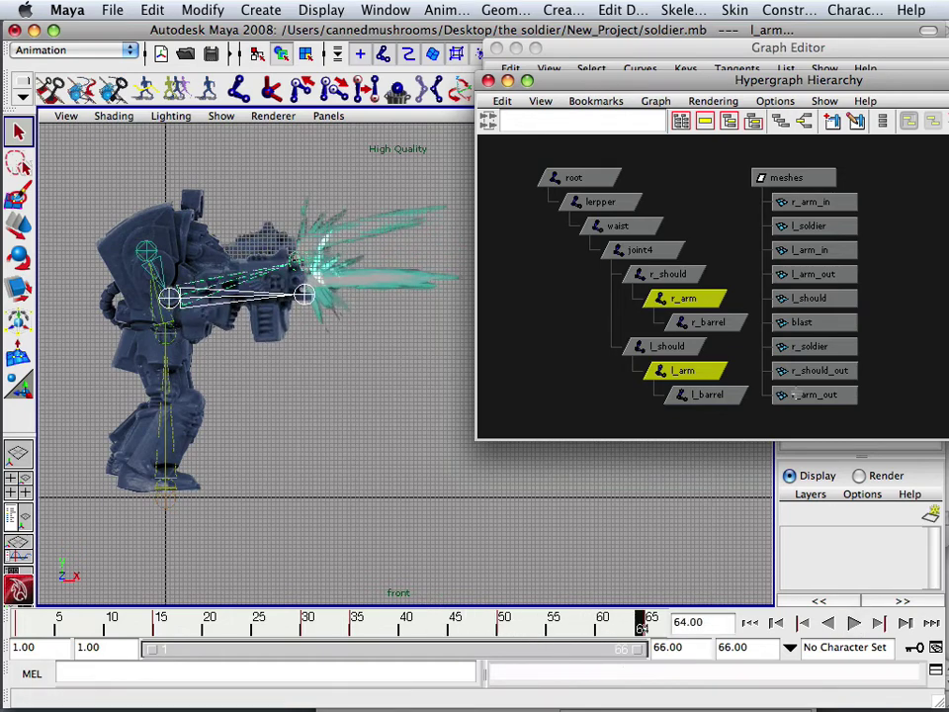
# - Bring the Graph Editor forward, move the Hypergraph down, and frame the arms' curves around frames 30–35
pyautogui.click(716, 86)
pyautogui.scroll(-5, 766, 257)
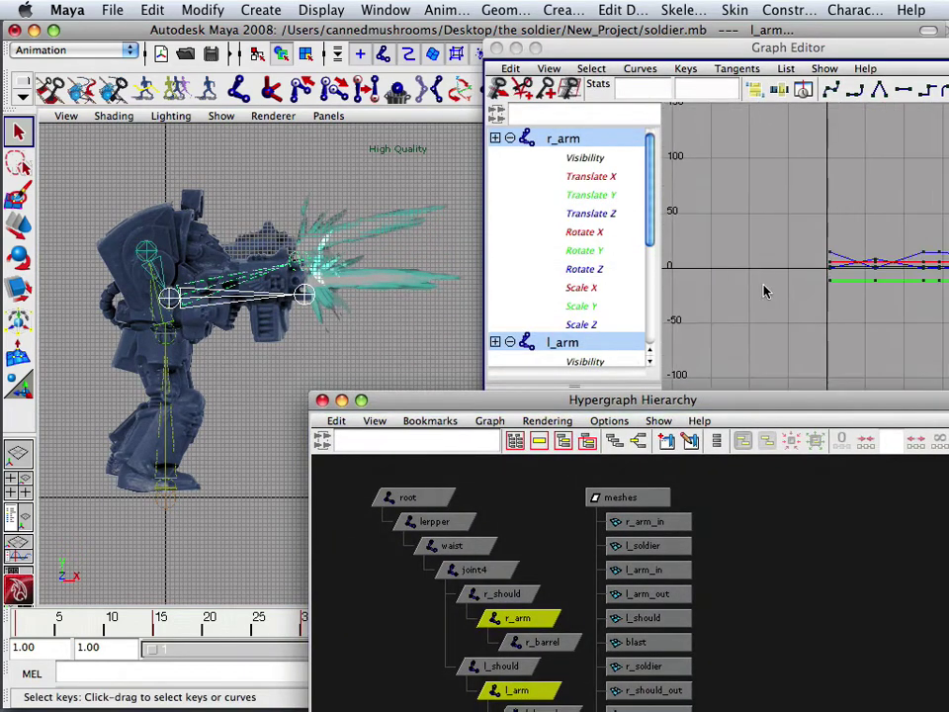
pyautogui.click(822, 301)
pyautogui.scroll(8, 822, 302)
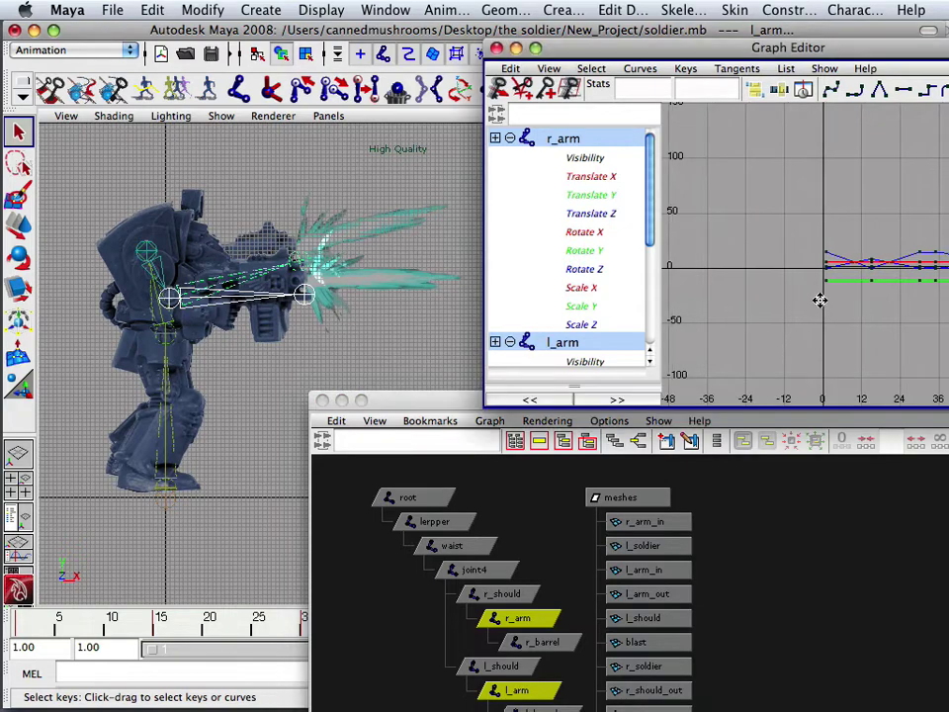
pyautogui.keyDown('alt'); pyautogui.moveTo(872, 334); pyautogui.dragTo(899, 326, button='middle'); pyautogui.keyUp('alt')
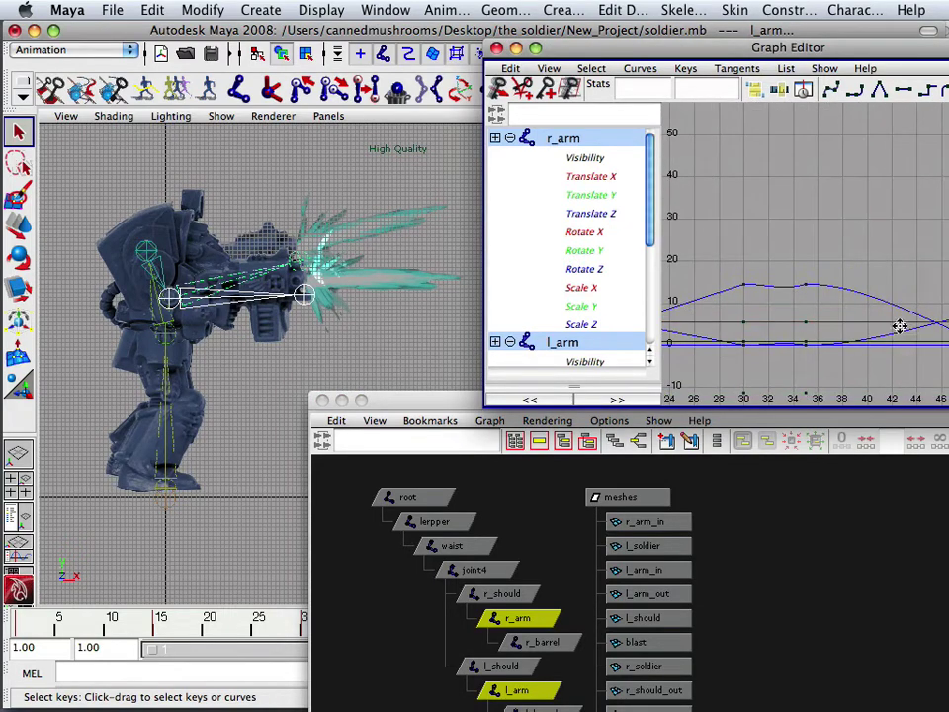
pyautogui.scroll(-2, 781, 312)
pyautogui.scroll(7, 801, 316)
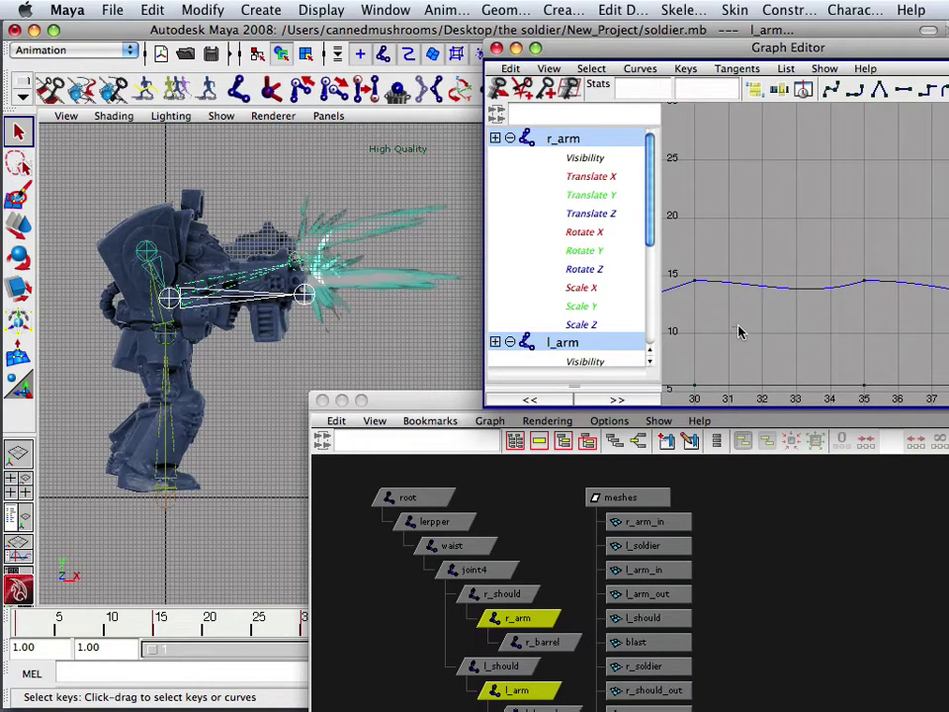
pyautogui.moveTo(415, 400); pyautogui.dragTo(161, 701)
pyautogui.moveTo(214, 623)
pyautogui.mouseDown()
pyautogui.moveTo(370, 630)
pyautogui.moveTo(261, 629)
pyautogui.moveTo(348, 630)
pyautogui.moveTo(318, 636)
pyautogui.moveTo(326, 631)
pyautogui.mouseUp()
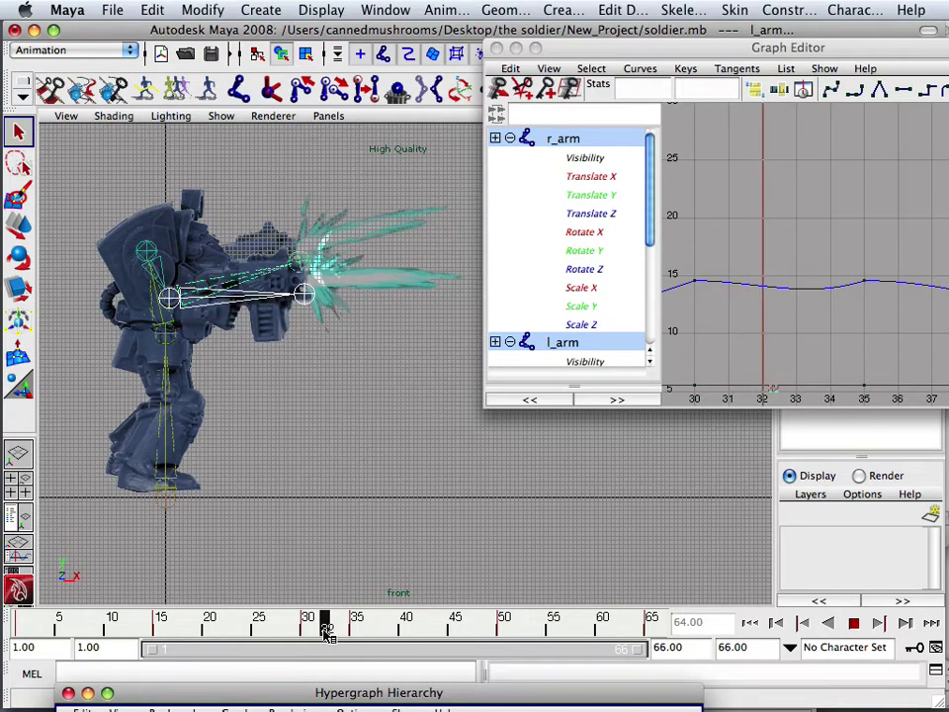
pyautogui.press('a')
pyautogui.scroll(2, 780, 300)
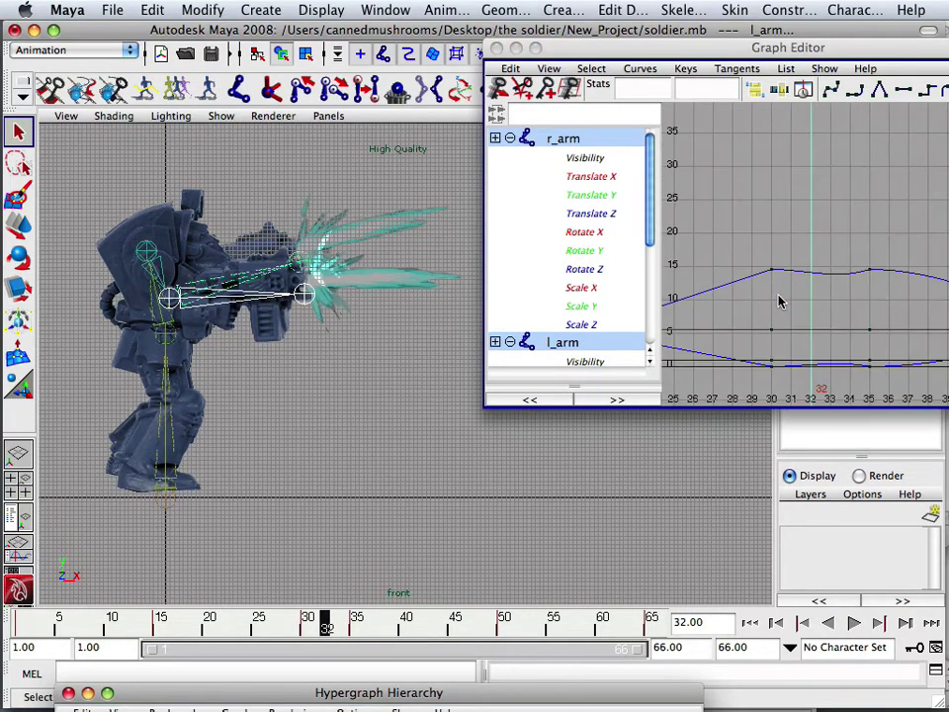
pyautogui.scroll(-5, 782, 300)
pyautogui.click(858, 241)
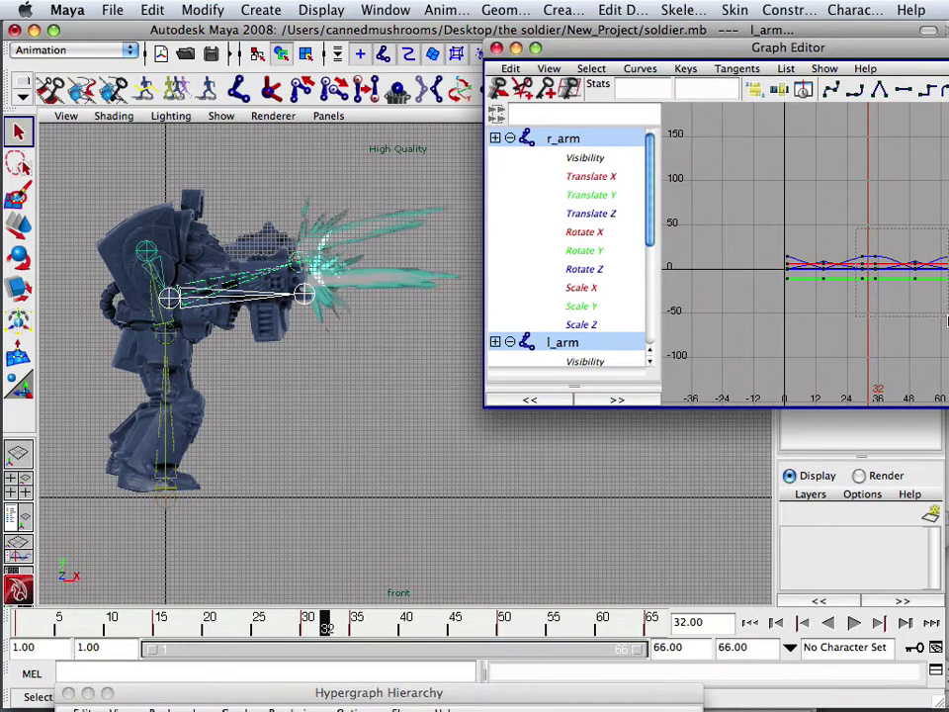
pyautogui.moveTo(947, 320); pyautogui.dragTo(947, 319)
pyautogui.keyDown('alt'); pyautogui.moveTo(864, 322); pyautogui.dragTo(790, 322, button='middle'); pyautogui.keyUp('alt')
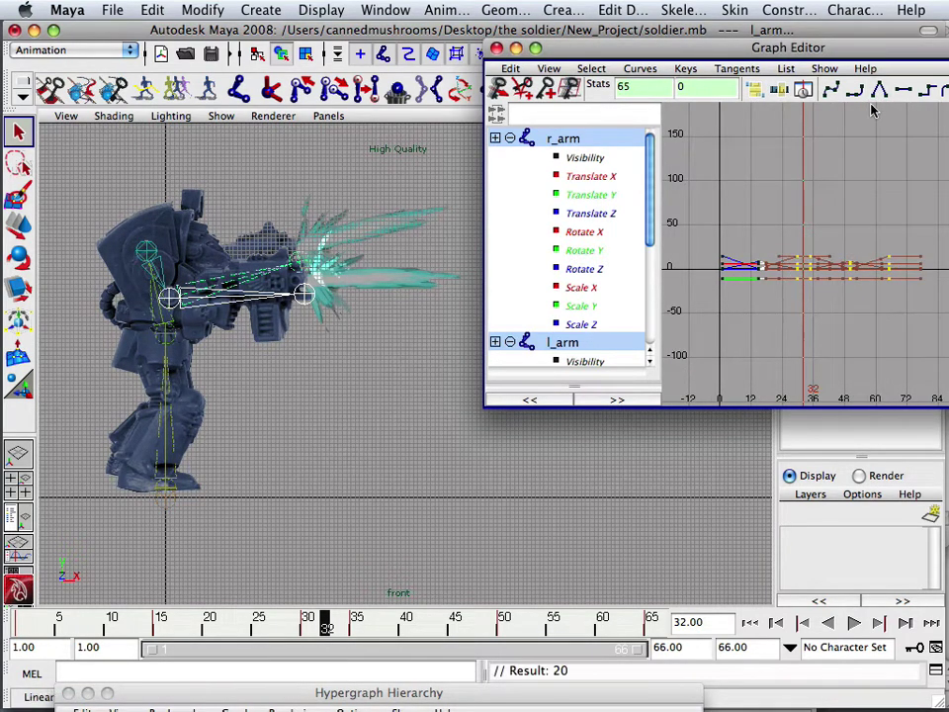
pyautogui.keyDown('alt'); pyautogui.moveTo(771, 225); pyautogui.dragTo(944, 239, button='right'); pyautogui.keyUp('alt')
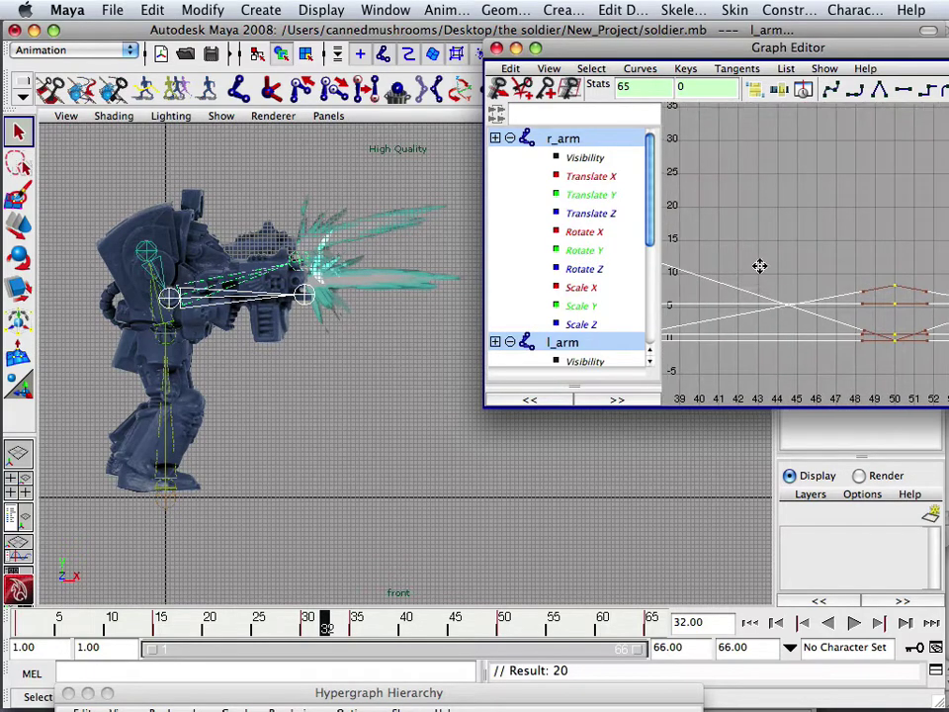
pyautogui.keyDown('alt'); pyautogui.moveTo(759, 265); pyautogui.dragTo(854, 241, button='middle'); pyautogui.keyUp('alt')
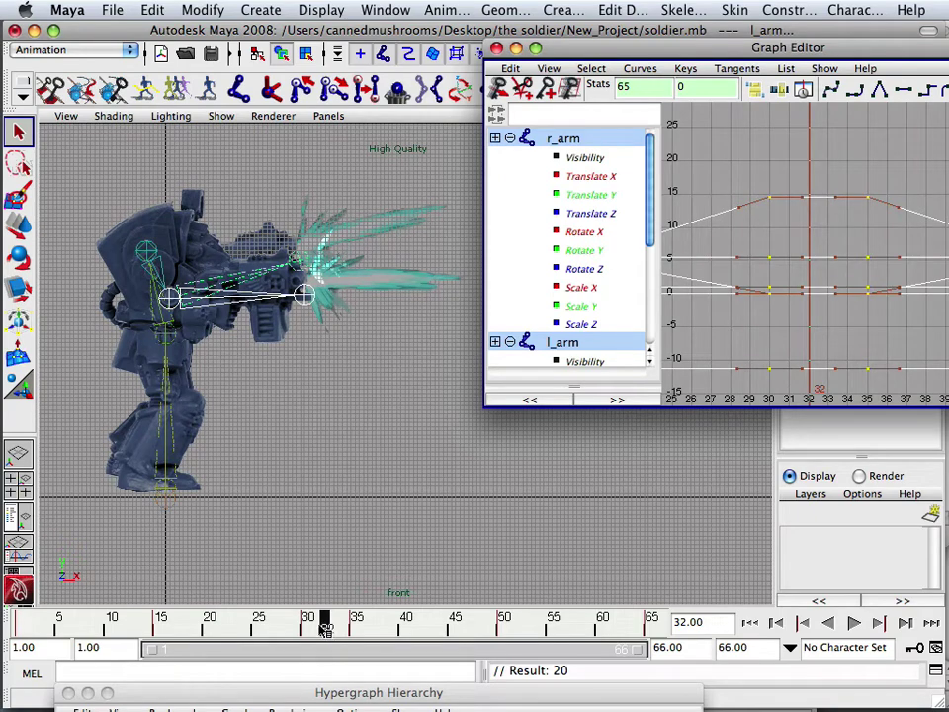
pyautogui.moveTo(325, 629)
pyautogui.mouseDown()
pyautogui.moveTo(356, 629)
pyautogui.moveTo(4, 624)
pyautogui.moveTo(425, 629)
pyautogui.moveTo(62, 621)
pyautogui.mouseUp()
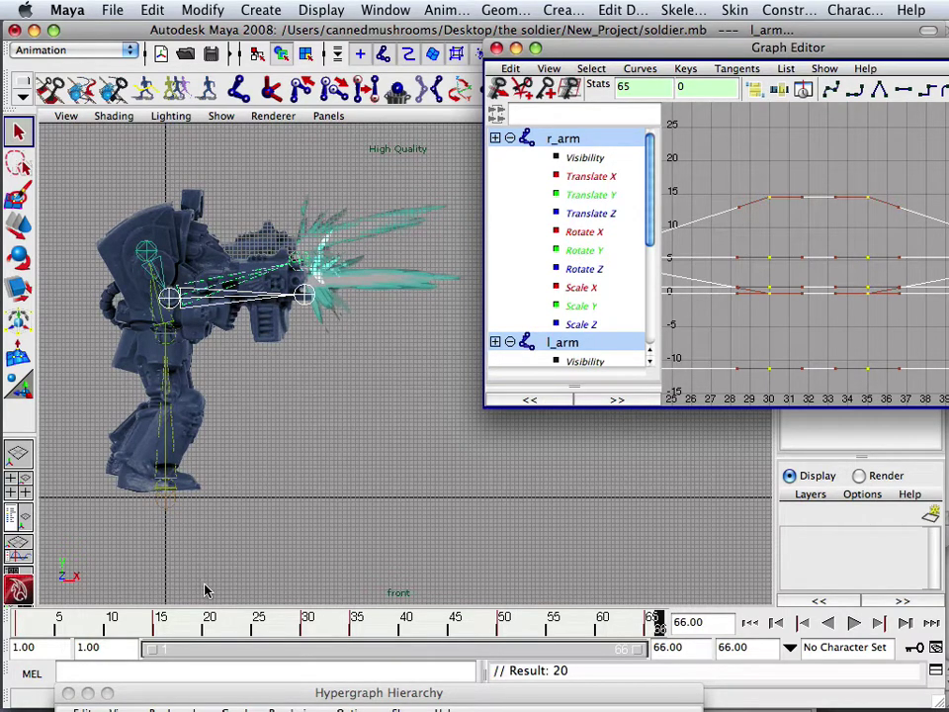
# - Play back, stop at frame 35, and shift the Graph Editor to show l_arm's channel values
pyautogui.click(850, 624)
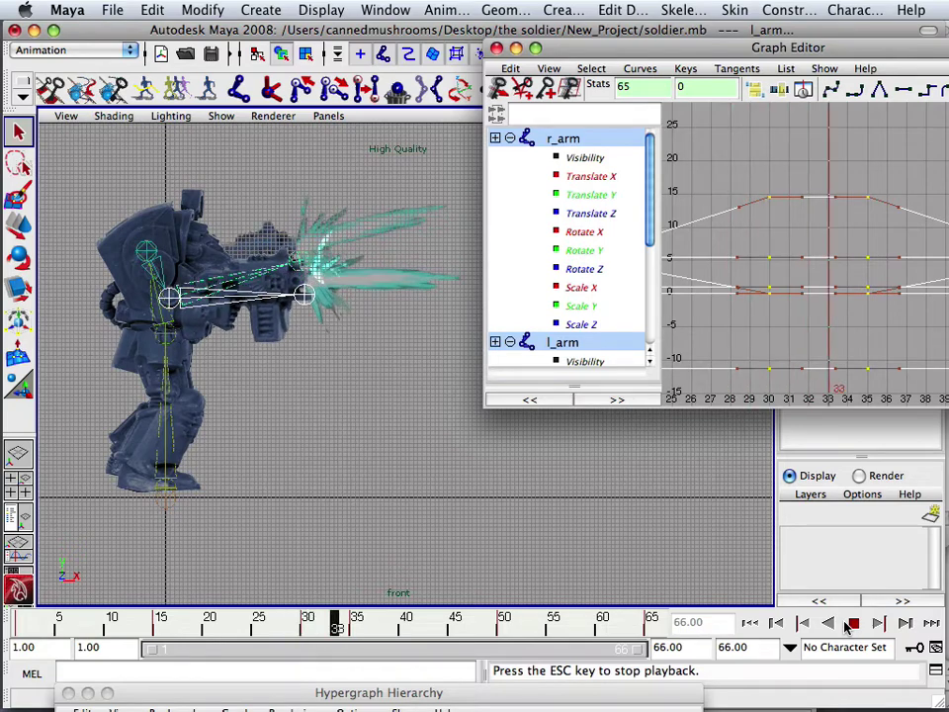
pyautogui.click(856, 624)
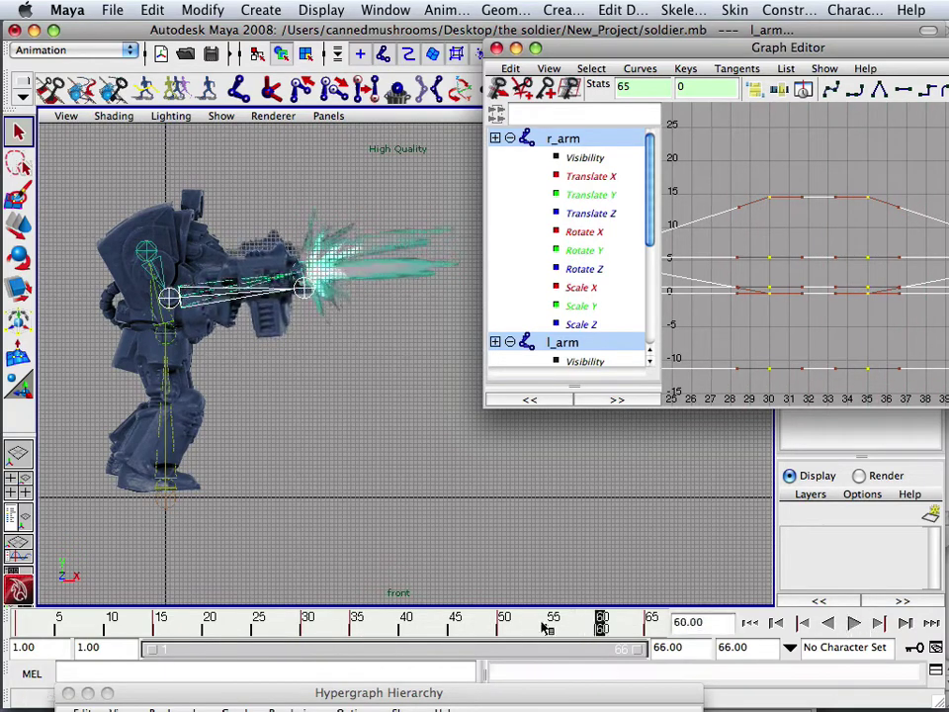
pyautogui.moveTo(450, 626); pyautogui.dragTo(362, 629)
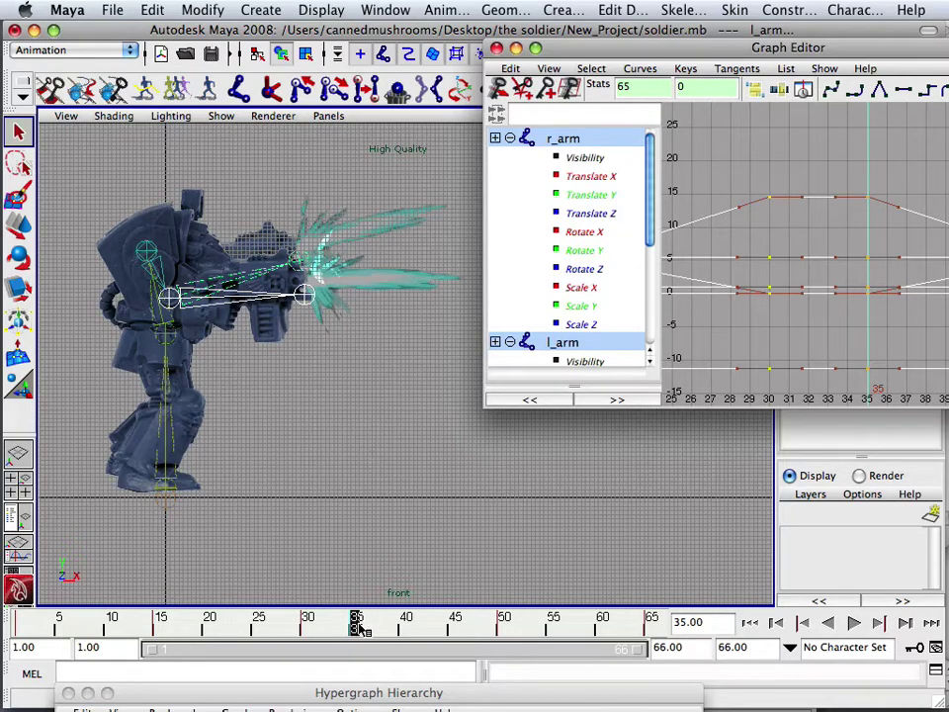
pyautogui.moveTo(661, 52); pyautogui.dragTo(553, 119)
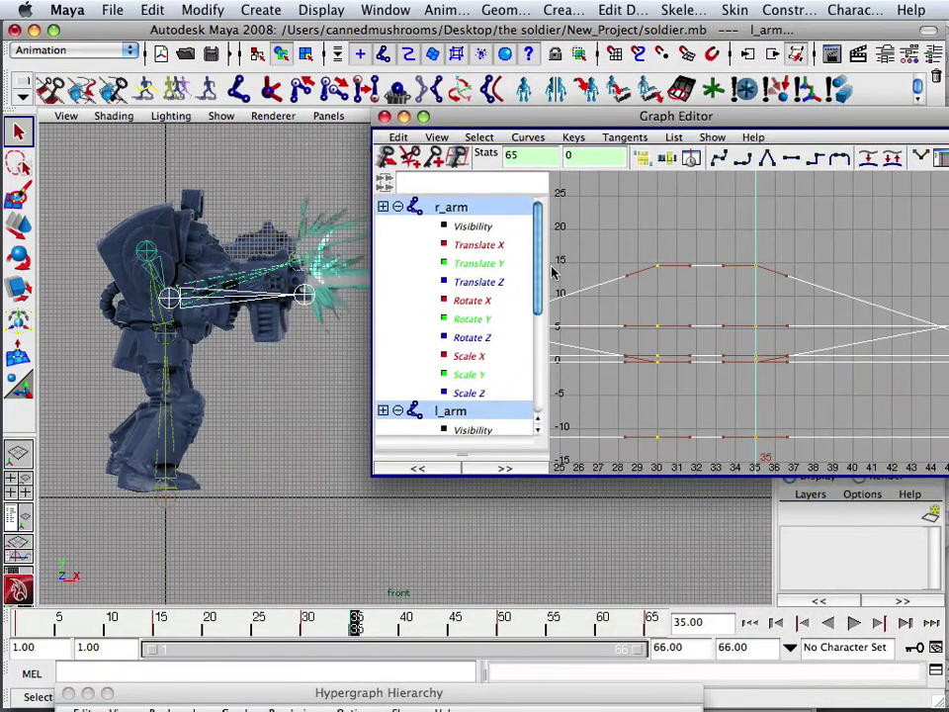
pyautogui.moveTo(610, 125); pyautogui.dragTo(753, 426)
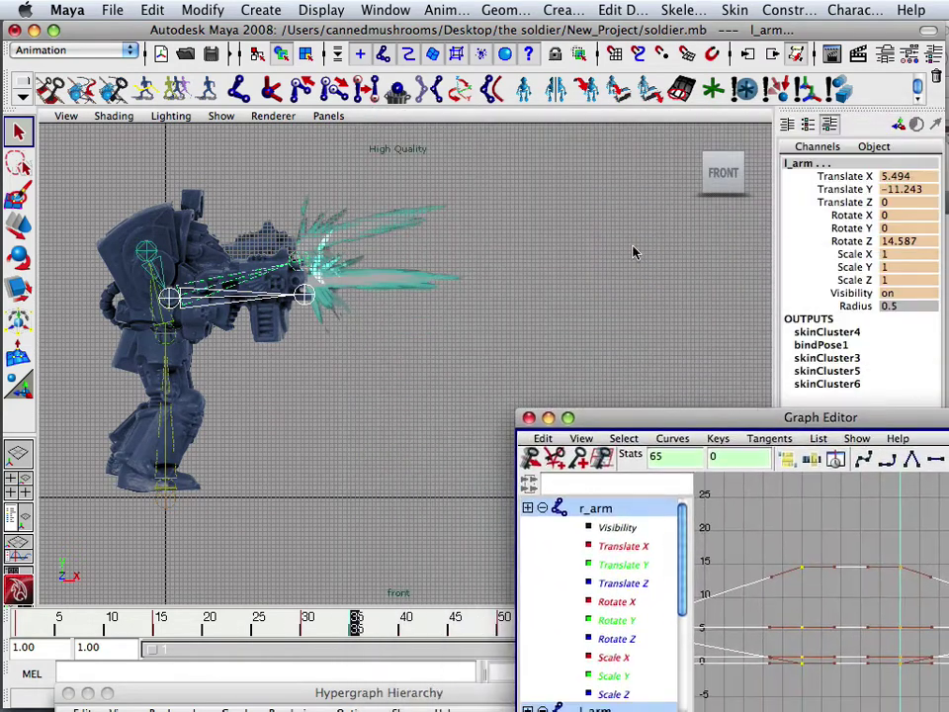
# - Reopen the Hypergraph hierarchy at the top right and select l_should and r_should
pyautogui.click(387, 10)
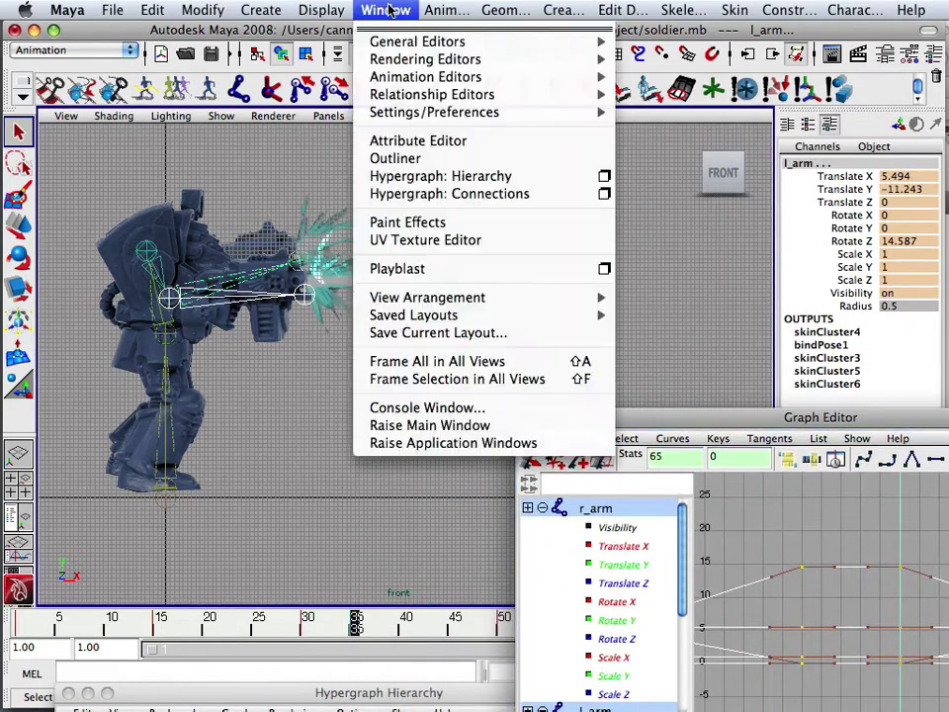
pyautogui.click(425, 176)
pyautogui.moveTo(507, 689); pyautogui.dragTo(838, 26)
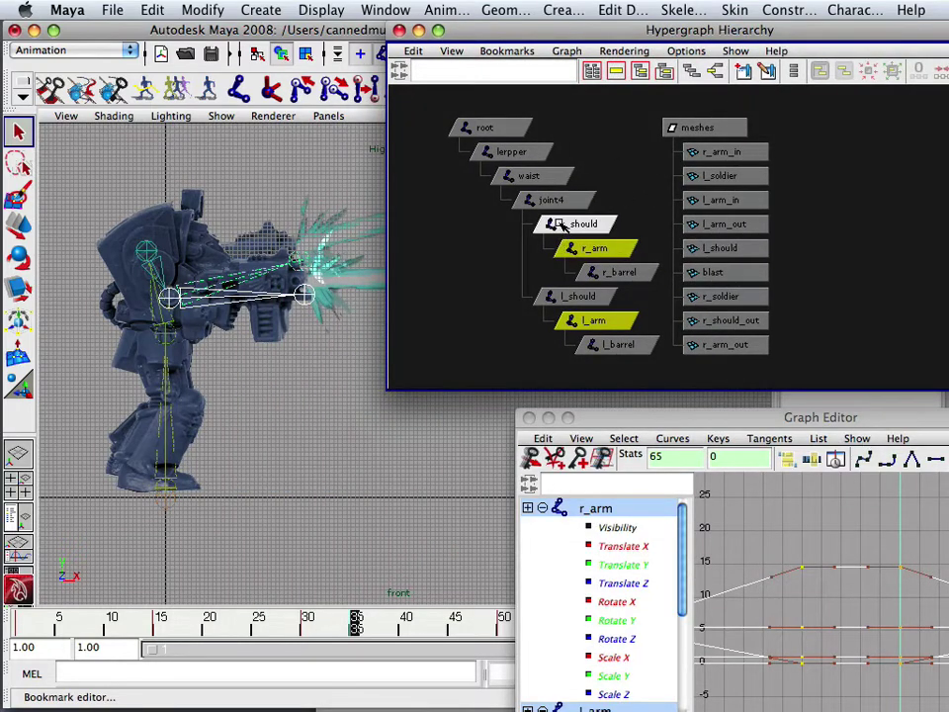
pyautogui.click(577, 296)
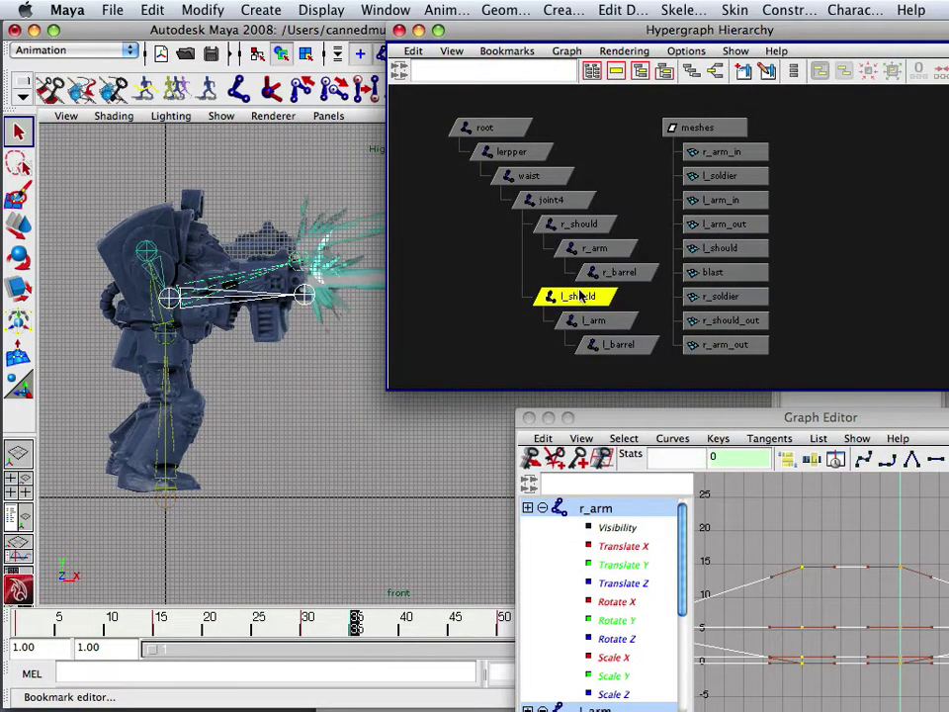
pyautogui.keyDown('shift'); pyautogui.click(573, 226); pyautogui.keyUp('shift')
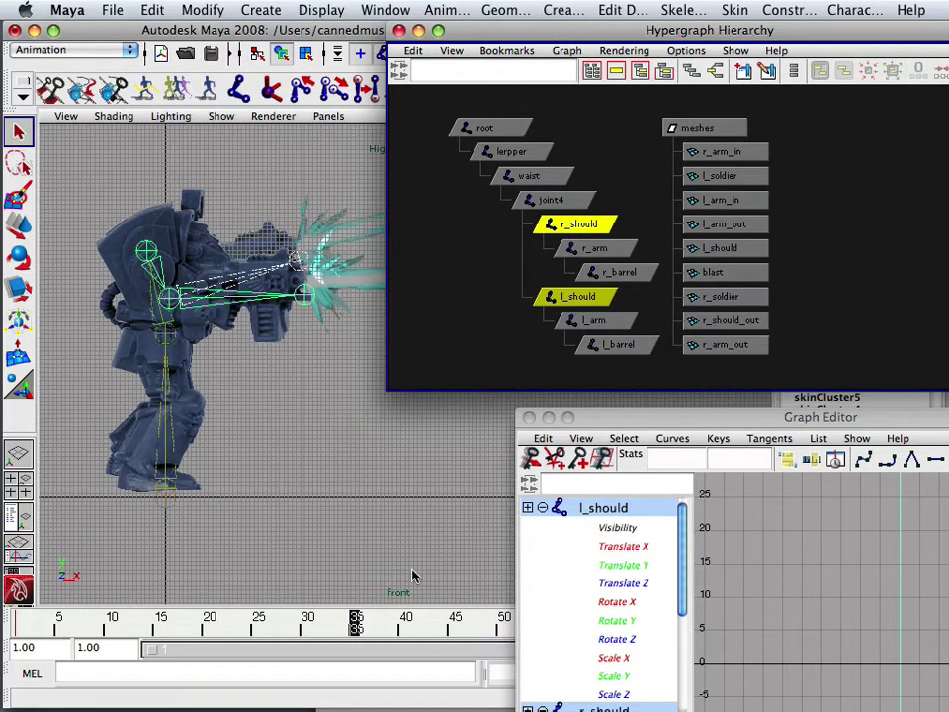
# - Set a key on both shoulders at frame 30
pyautogui.moveTo(356, 626); pyautogui.dragTo(309, 626)
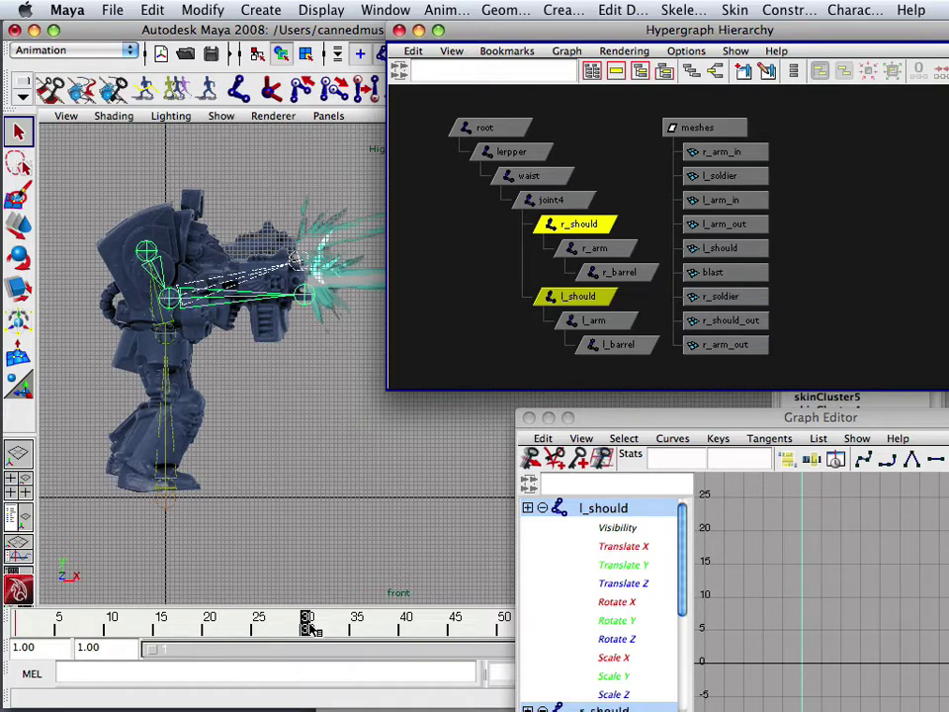
pyautogui.press('s')
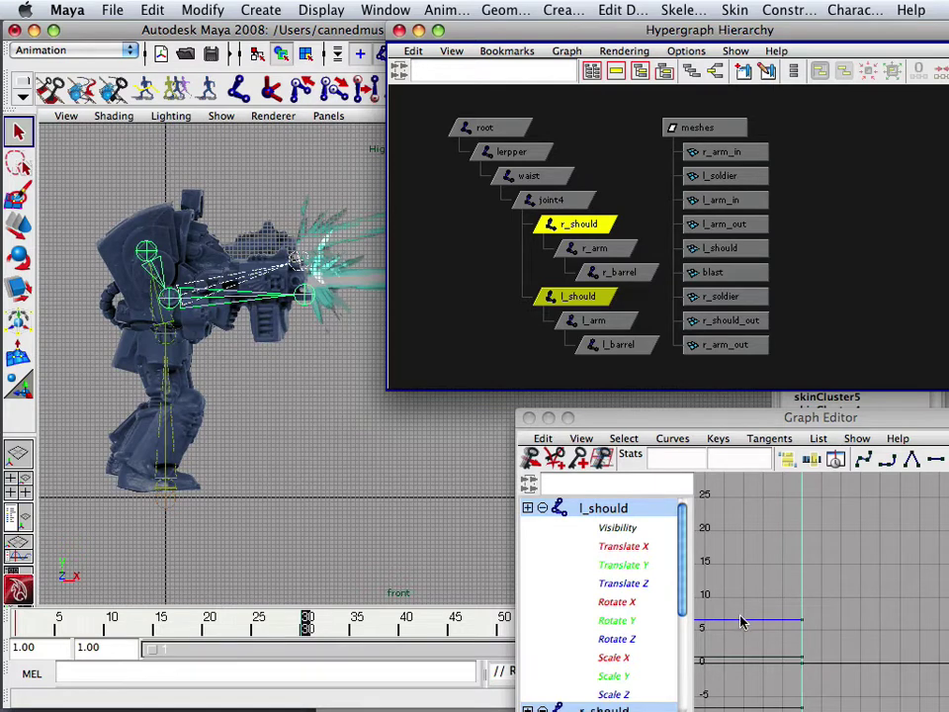
pyautogui.press('a')
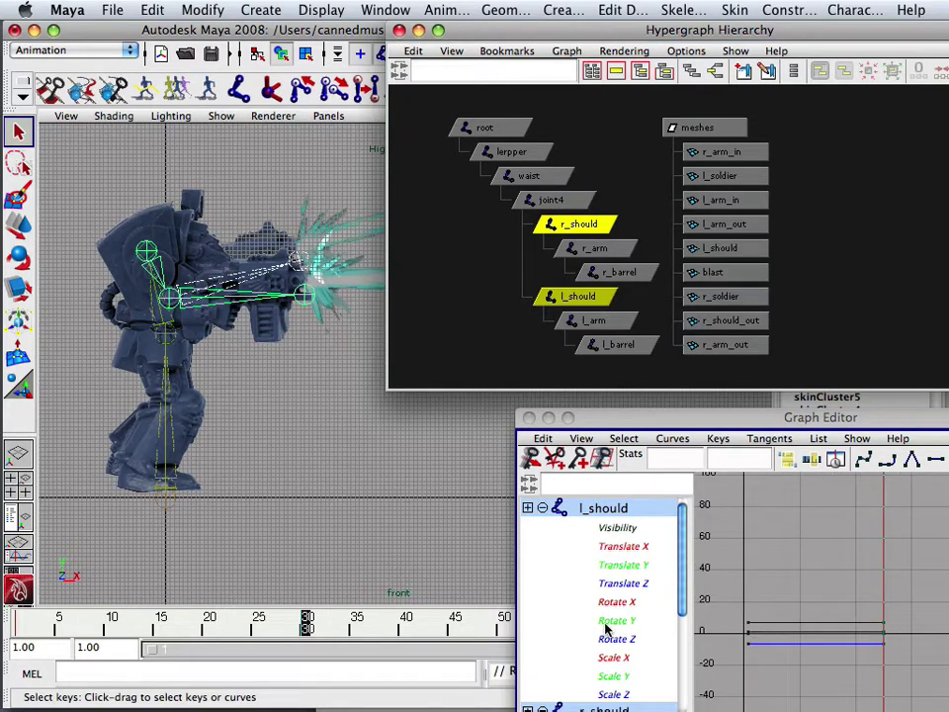
# - At frame 35, rotate the shoulders about -38.9° in Z so the arms point down
pyautogui.moveTo(306, 625); pyautogui.dragTo(359, 626)
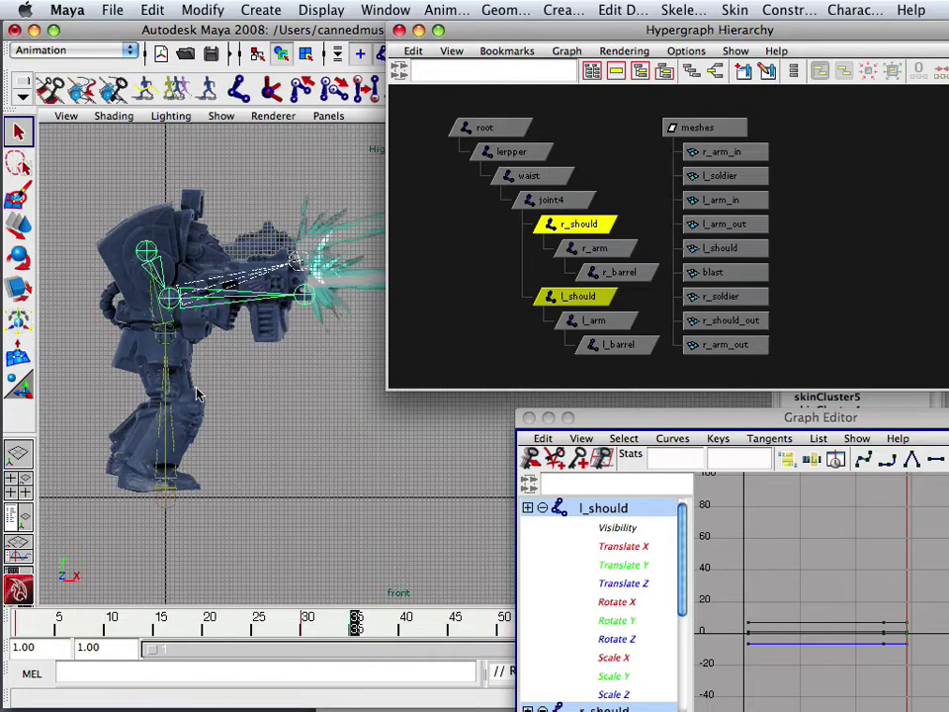
pyautogui.click(19, 257)
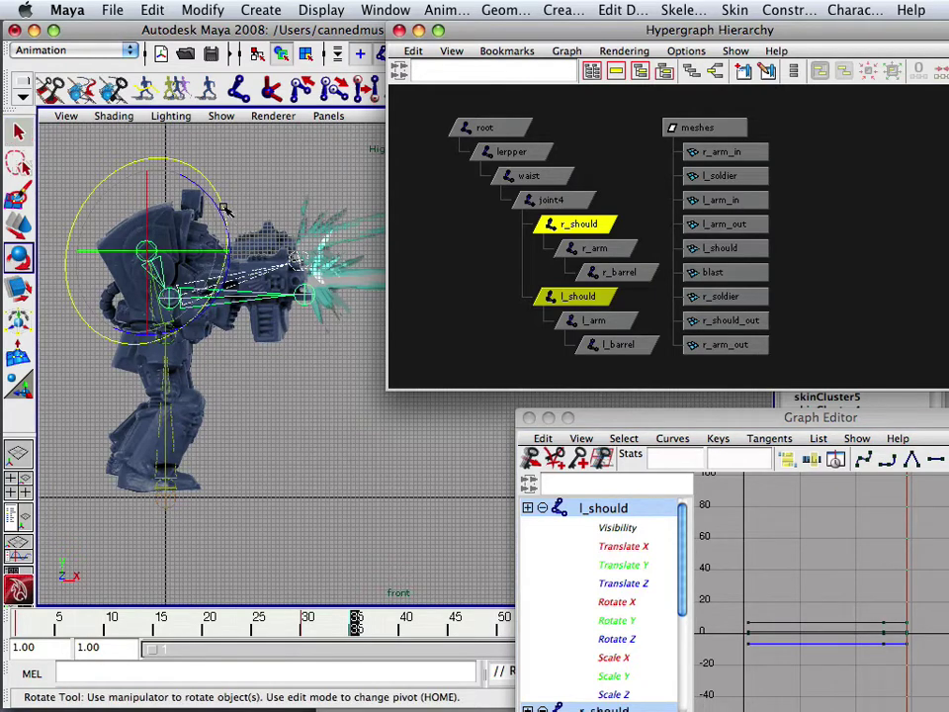
pyautogui.moveTo(225, 210); pyautogui.dragTo(230, 265)
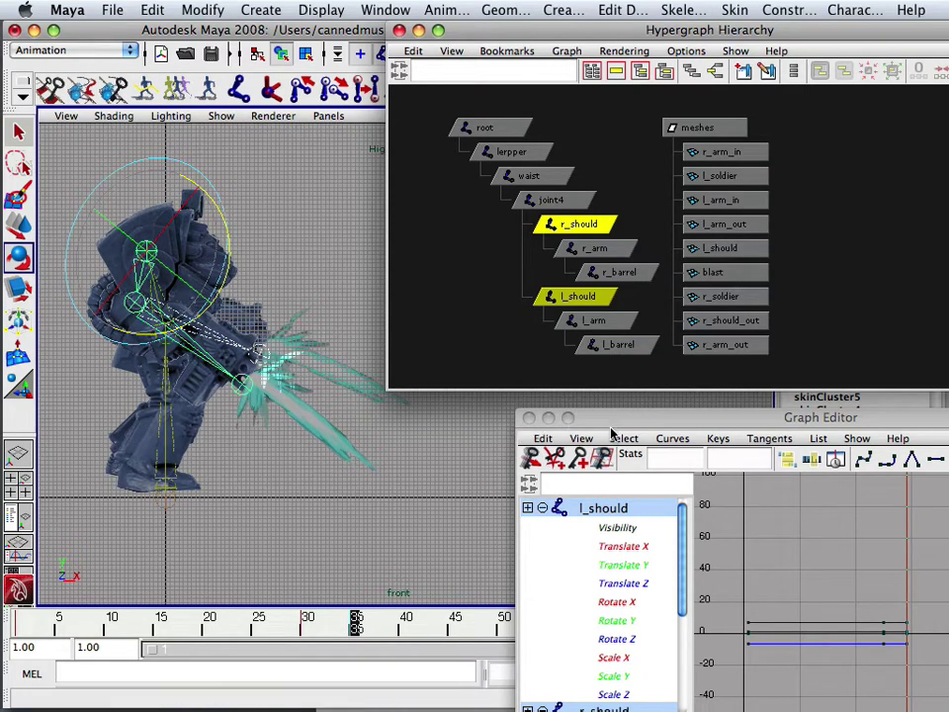
pyautogui.moveTo(613, 430); pyautogui.dragTo(445, 661)
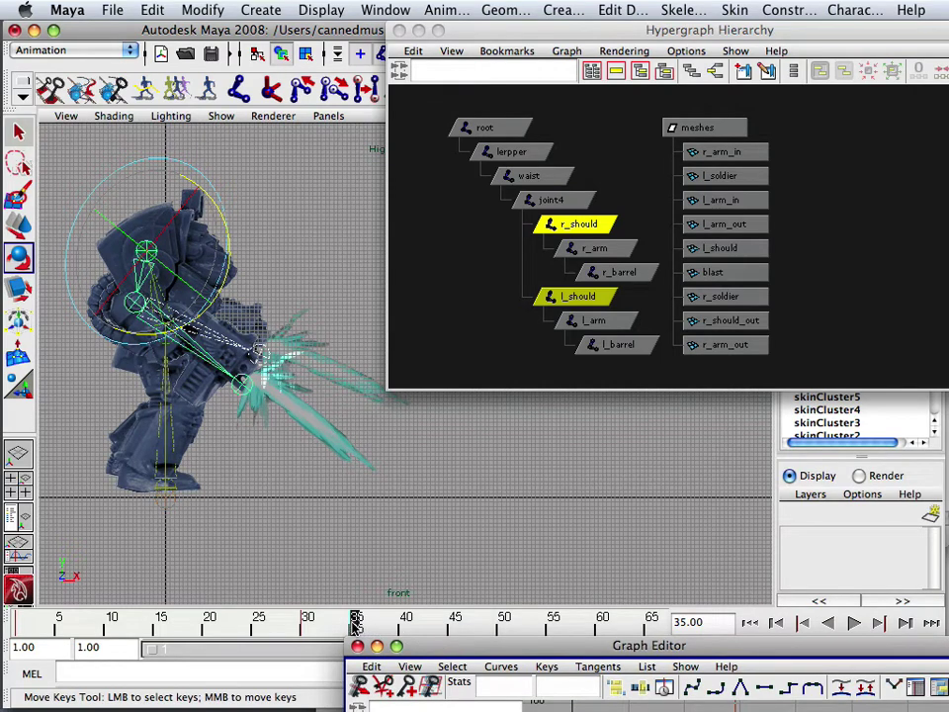
# - Play back and scrub the animation to review the lowered arms around frame 33
pyautogui.hotkey('alt', 'v')
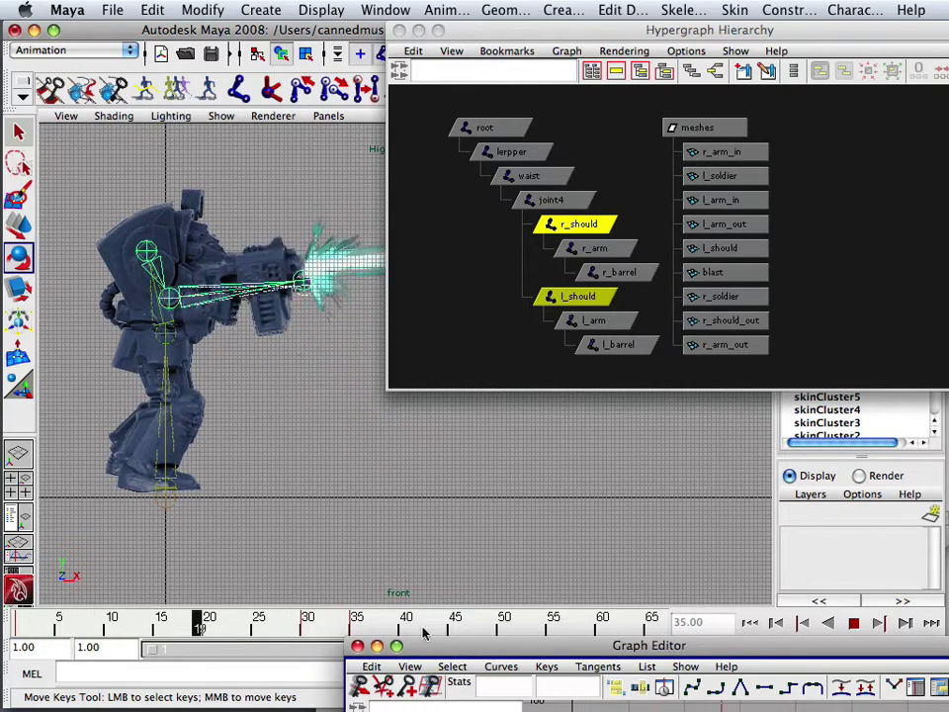
pyautogui.click(28, 628)
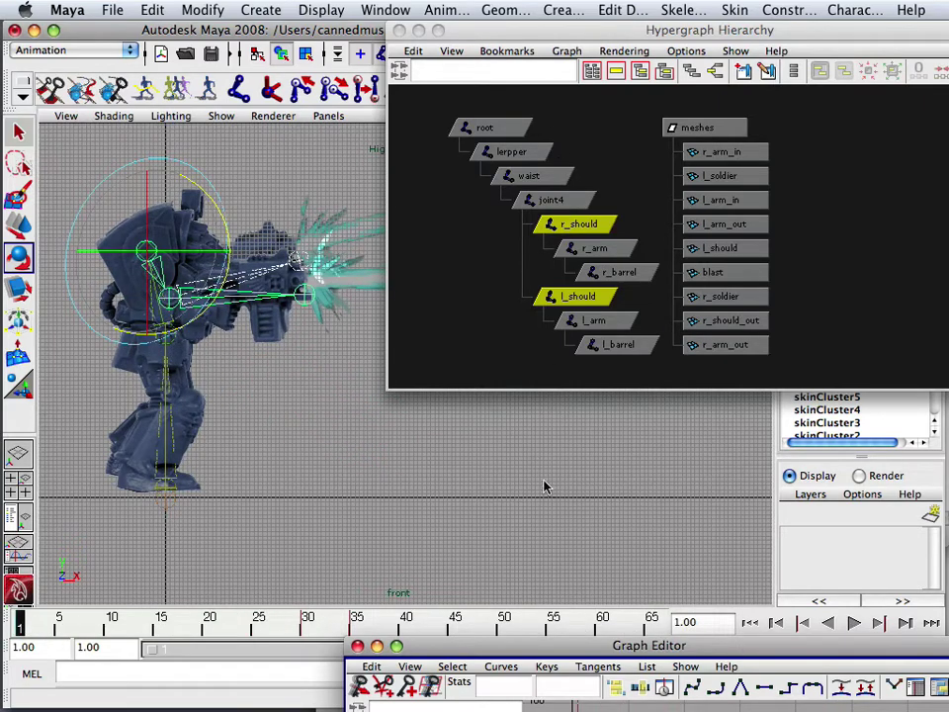
pyautogui.moveTo(494, 653); pyautogui.dragTo(678, 566)
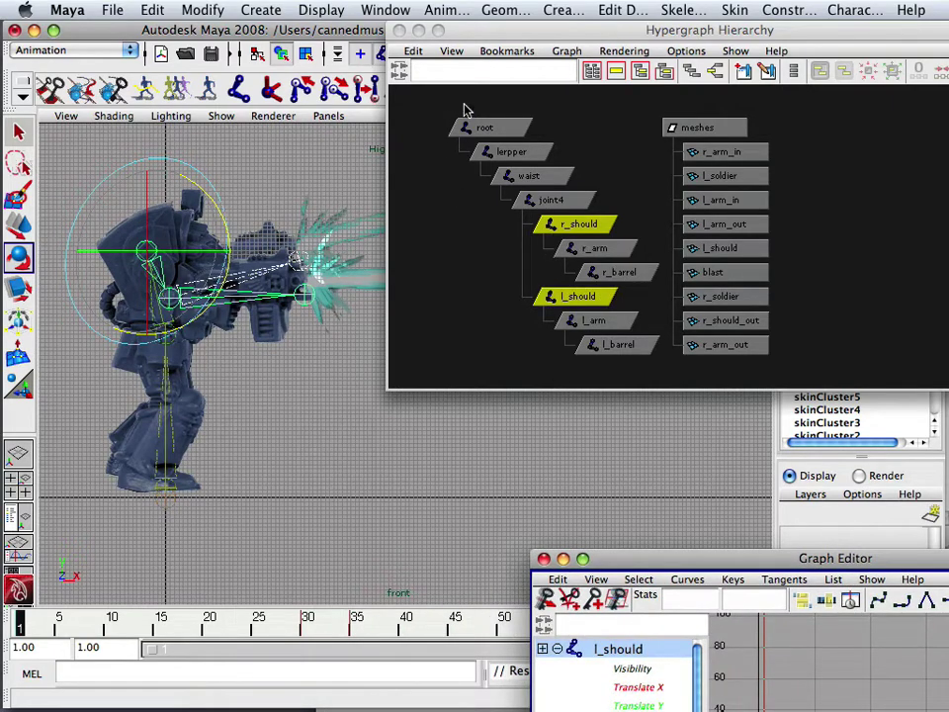
pyautogui.moveTo(495, 42); pyautogui.dragTo(634, 127)
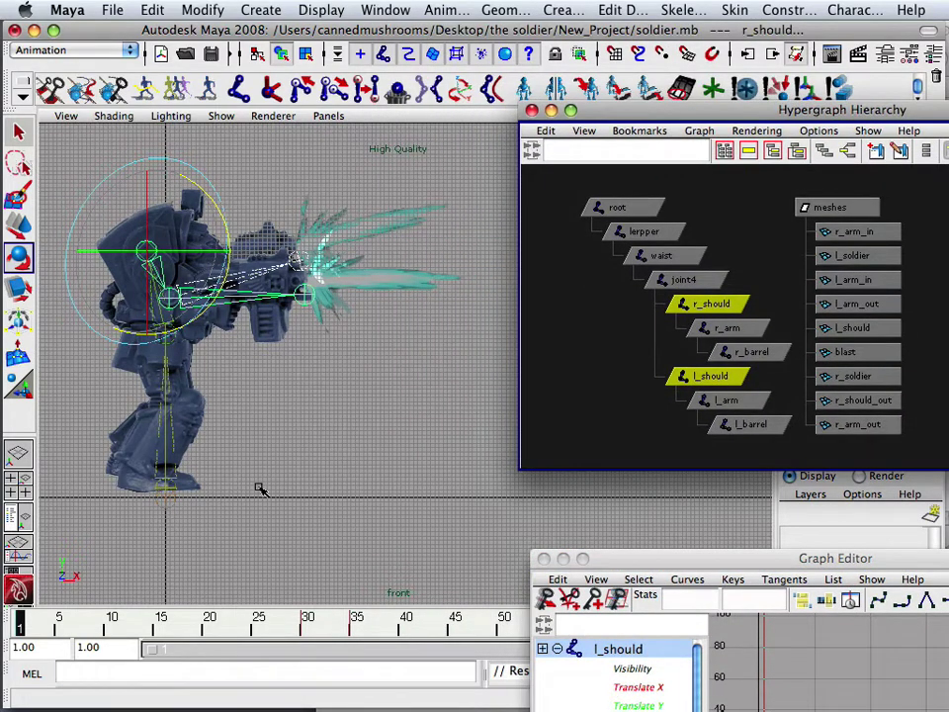
pyautogui.moveTo(153, 625)
pyautogui.mouseDown()
pyautogui.moveTo(26, 625)
pyautogui.moveTo(336, 624)
pyautogui.mouseUp()
pyautogui.moveTo(651, 559); pyautogui.dragTo(322, 686)
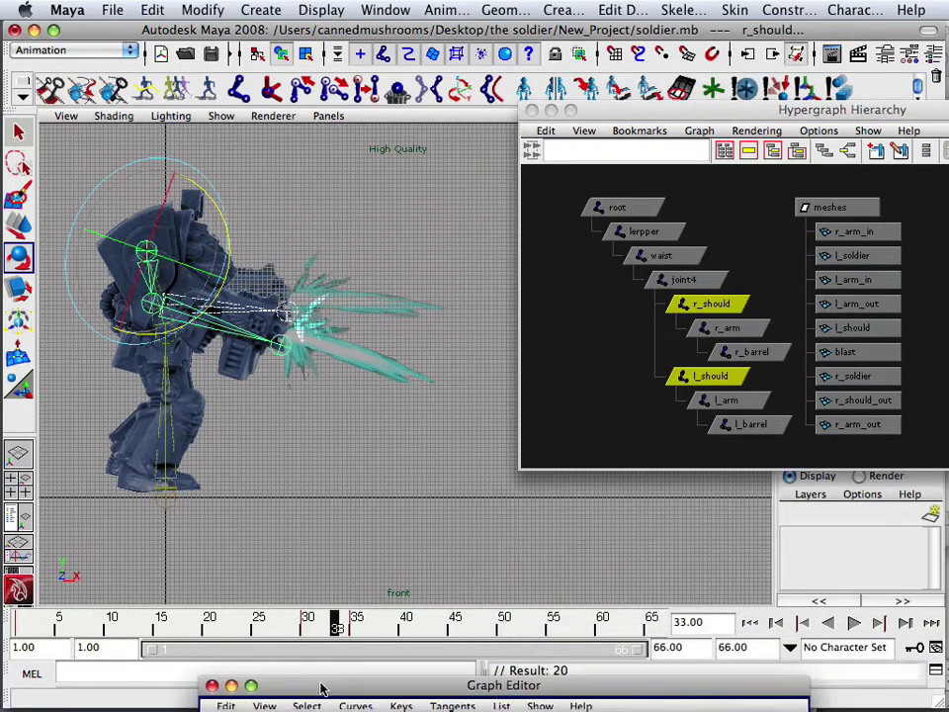
# - Rewind to frame 1 and save the scene as soldier.mb
pyautogui.moveTo(341, 627)
pyautogui.mouseDown()
pyautogui.moveTo(656, 625)
pyautogui.moveTo(19, 625)
pyautogui.mouseUp()
pyautogui.click(112, 10)
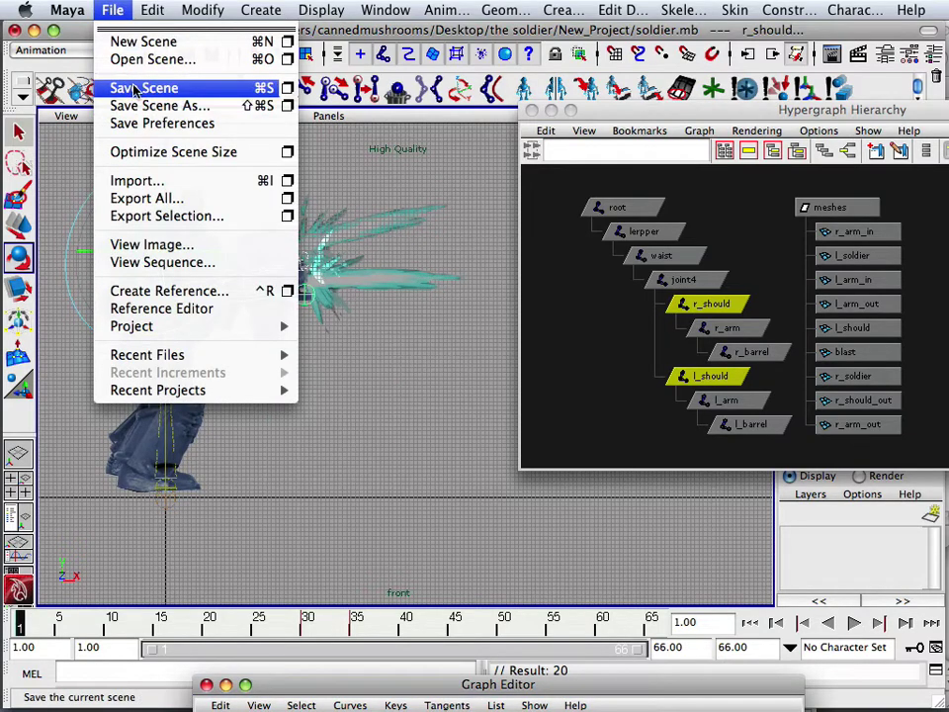
pyautogui.click(138, 88)
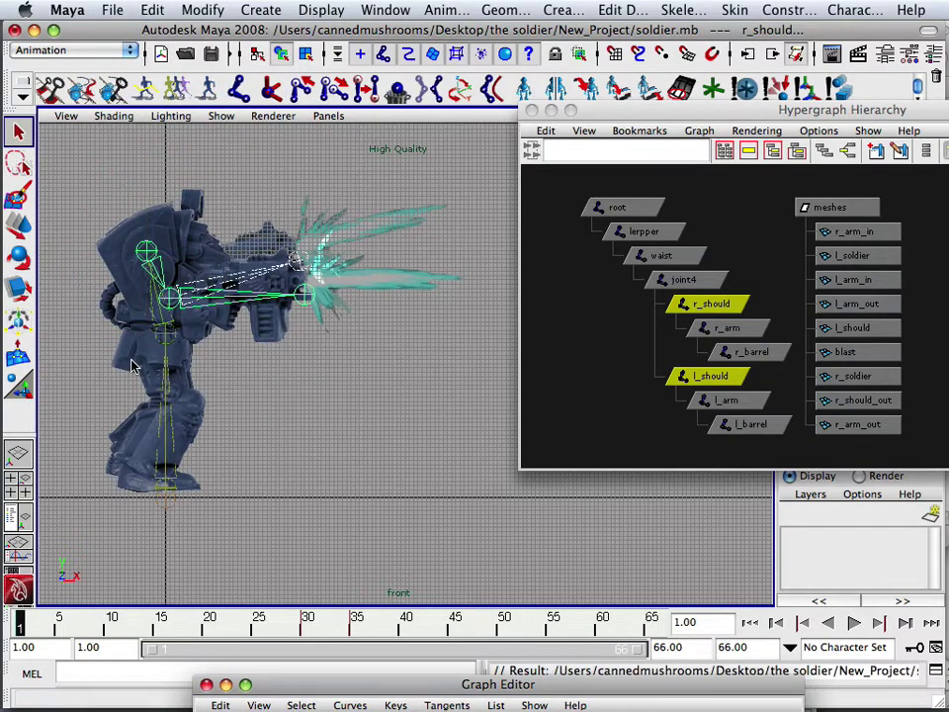